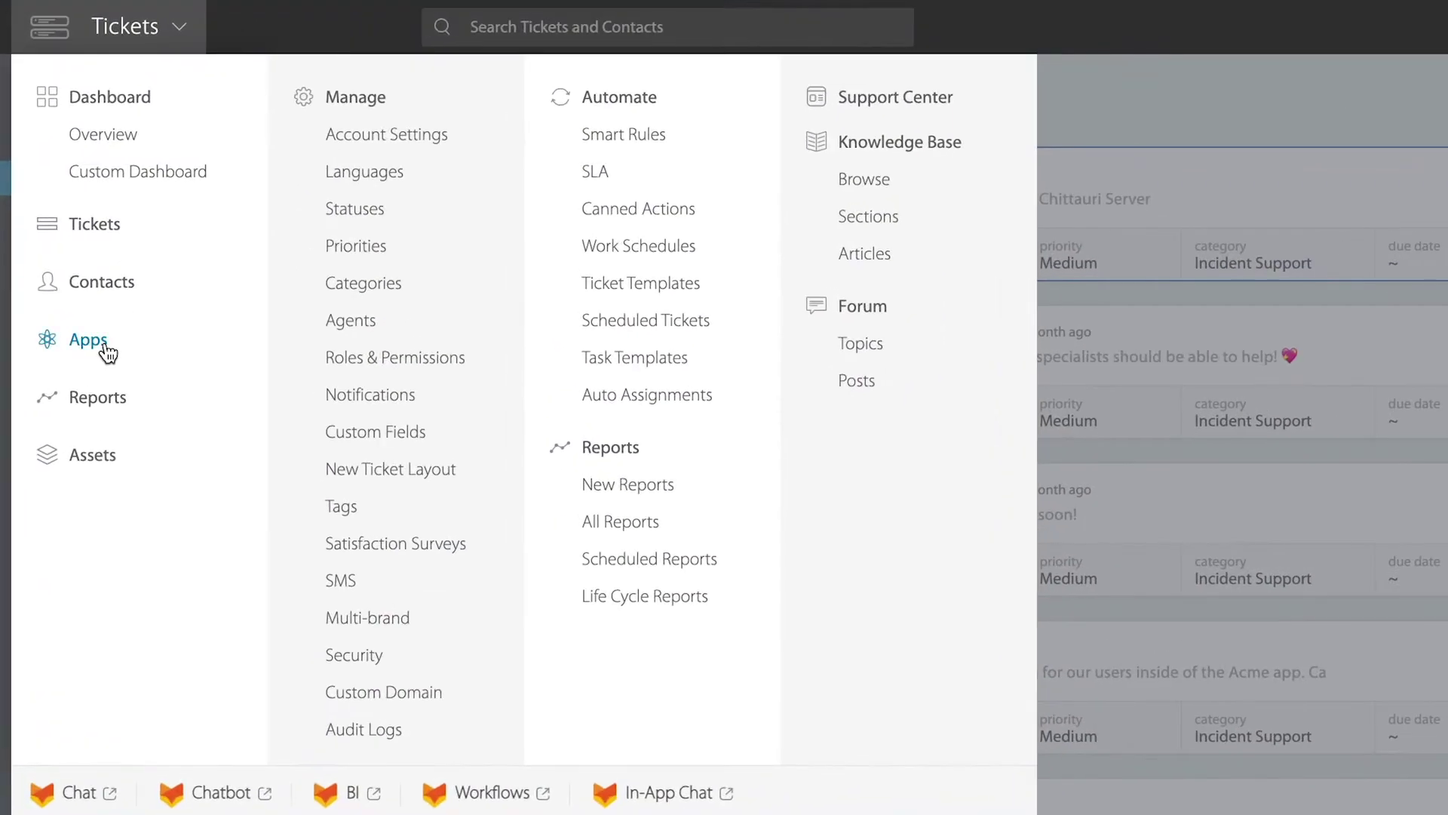
# Step: Search the Apps marketplace for 'aircall' and open the Aircall integration page
pyautogui.click(71, 305)
pyautogui.write('aircall')
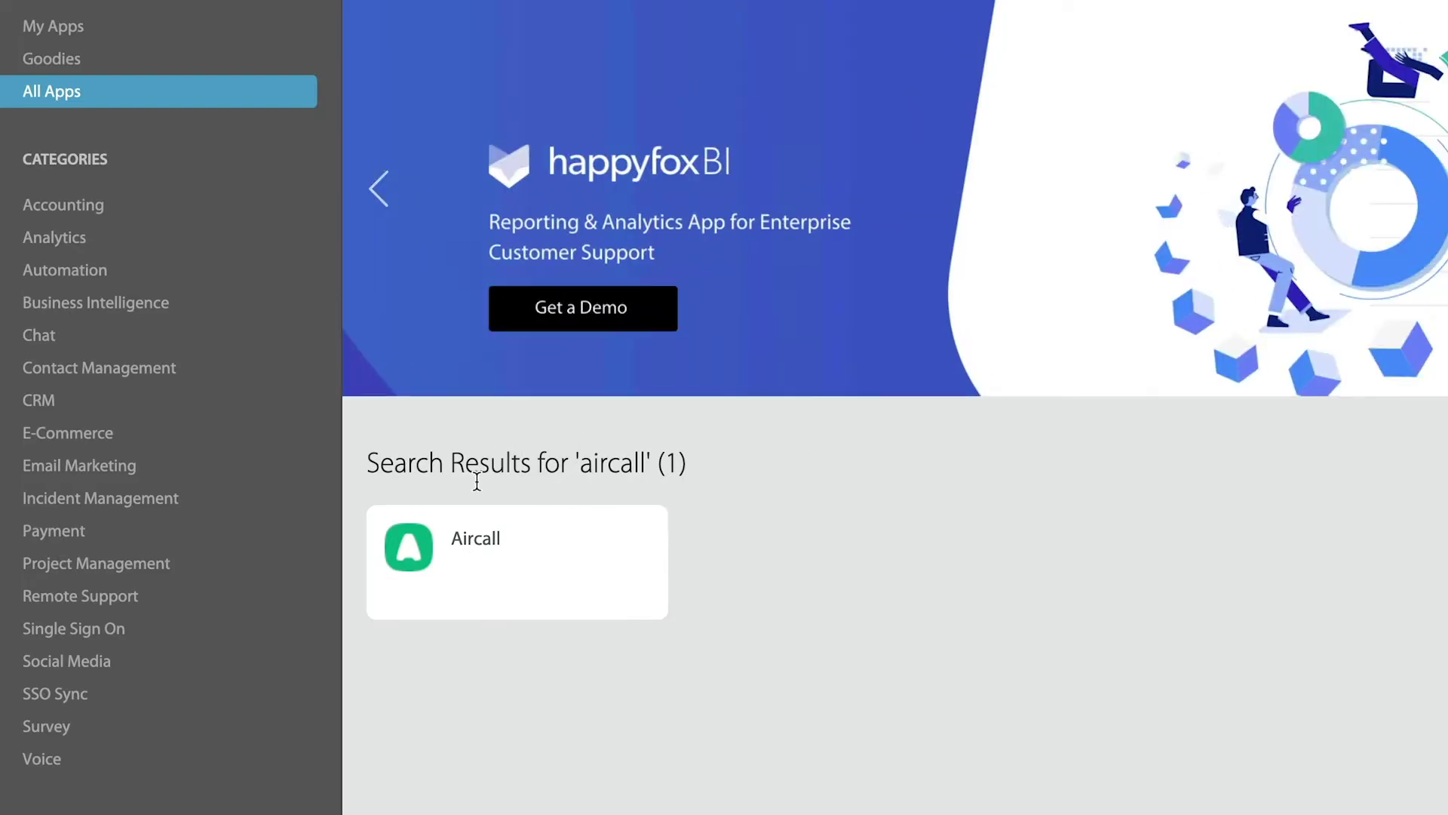
pyautogui.click(510, 619)
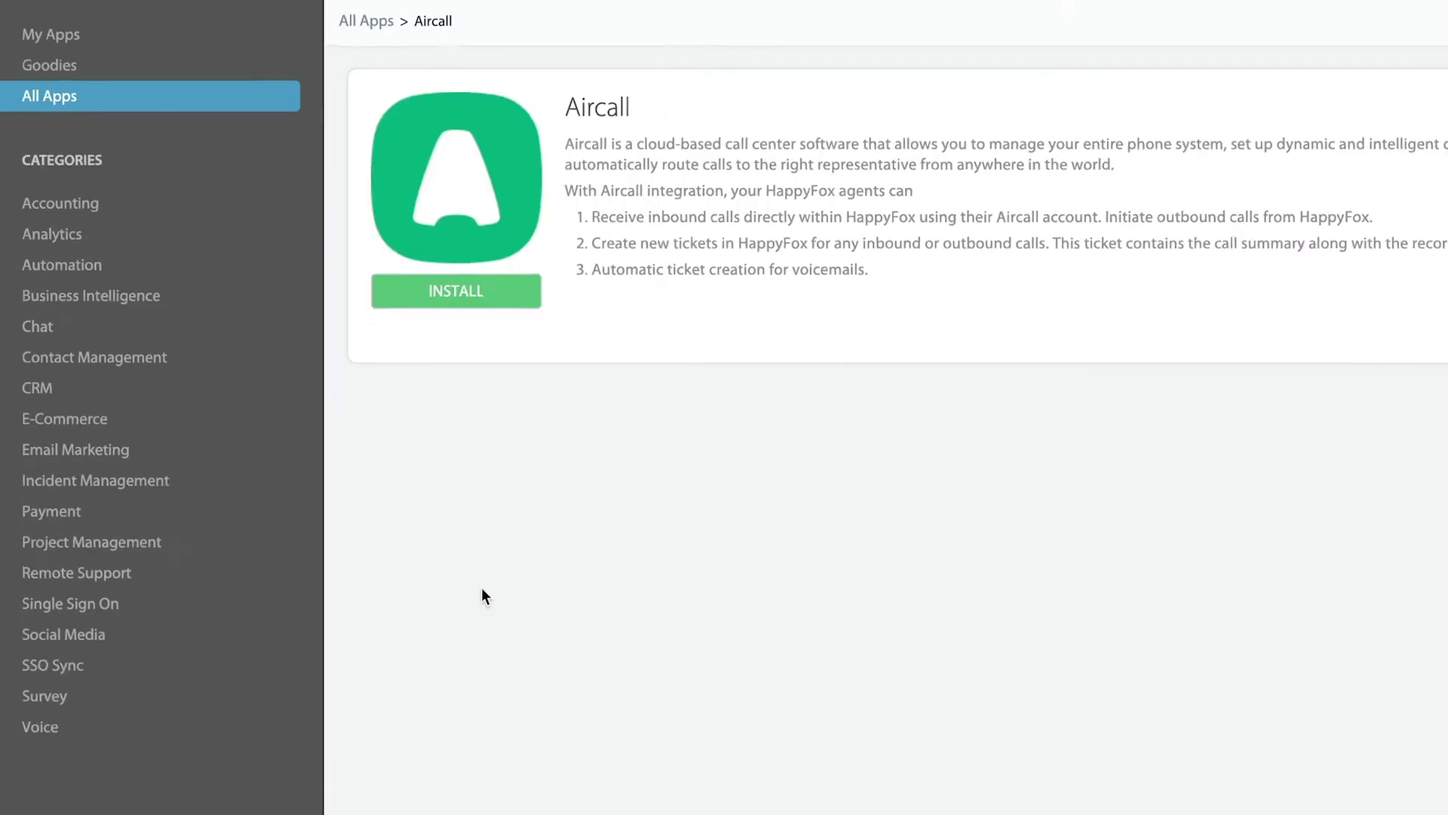
# Step: Install Aircall, add an Aircall API key named 'Happyfox Integration', and copy its api id
pyautogui.click(405, 272)
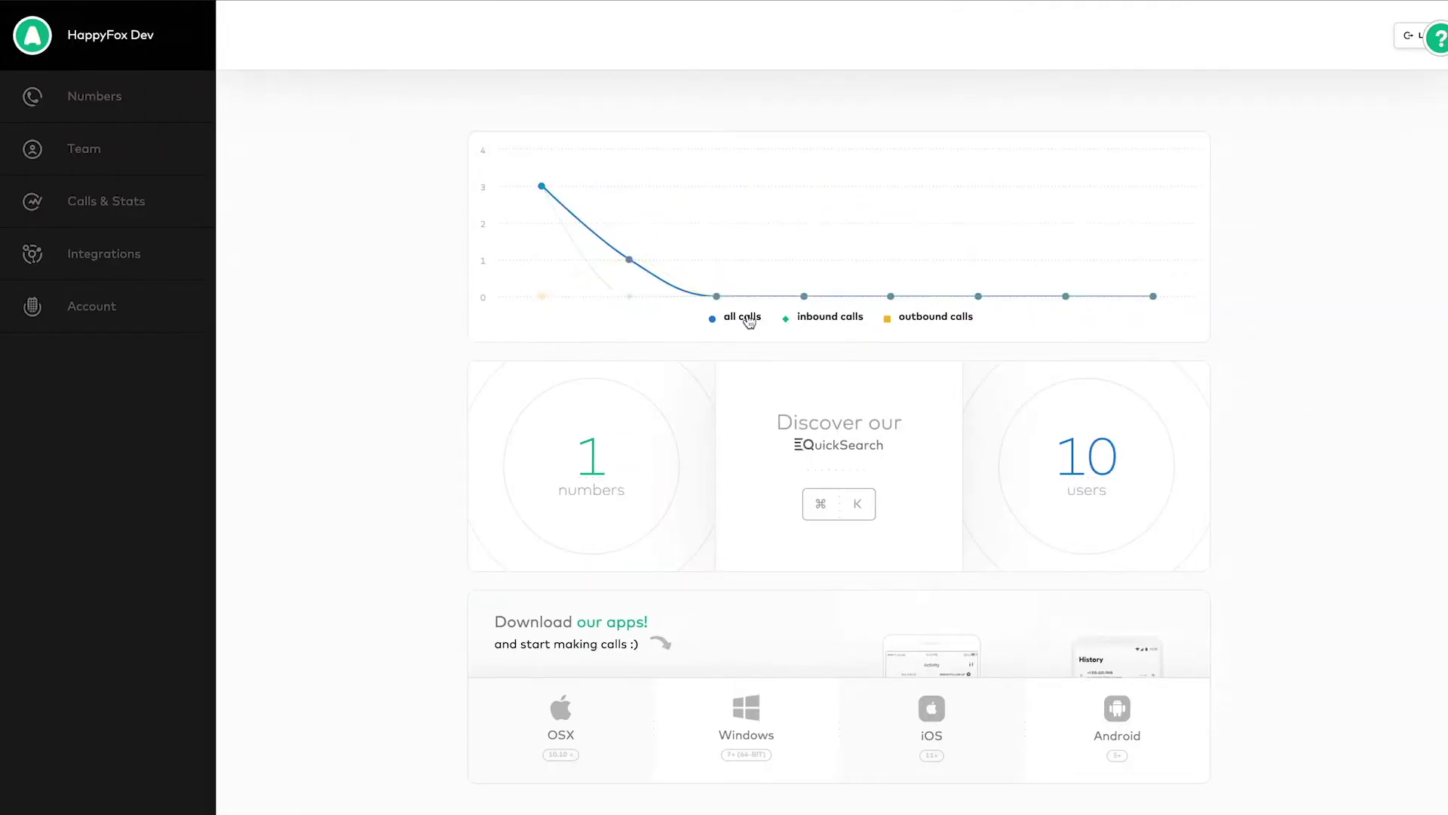
pyautogui.click(132, 311)
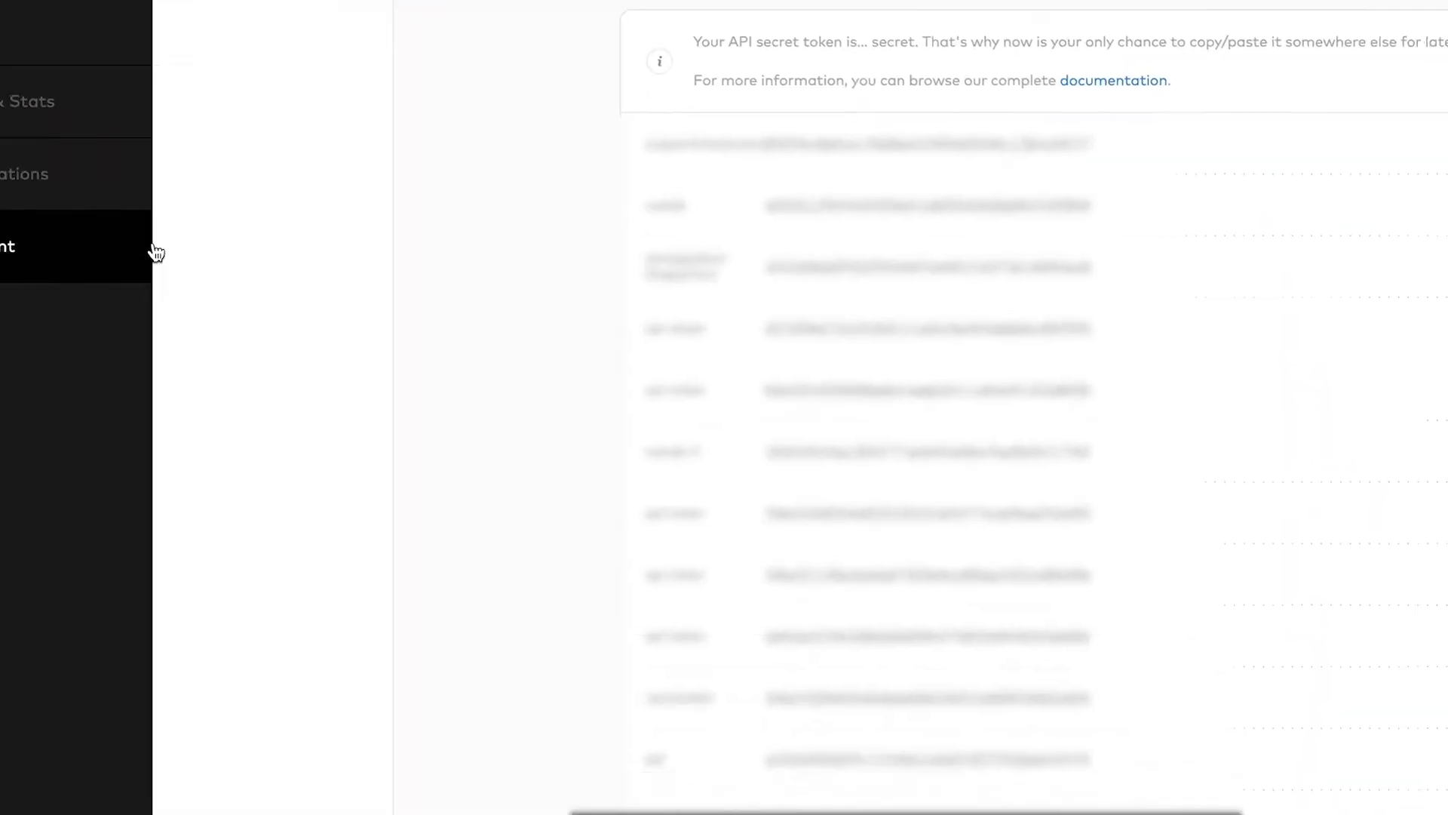
pyautogui.scroll(-5, 910, 405)
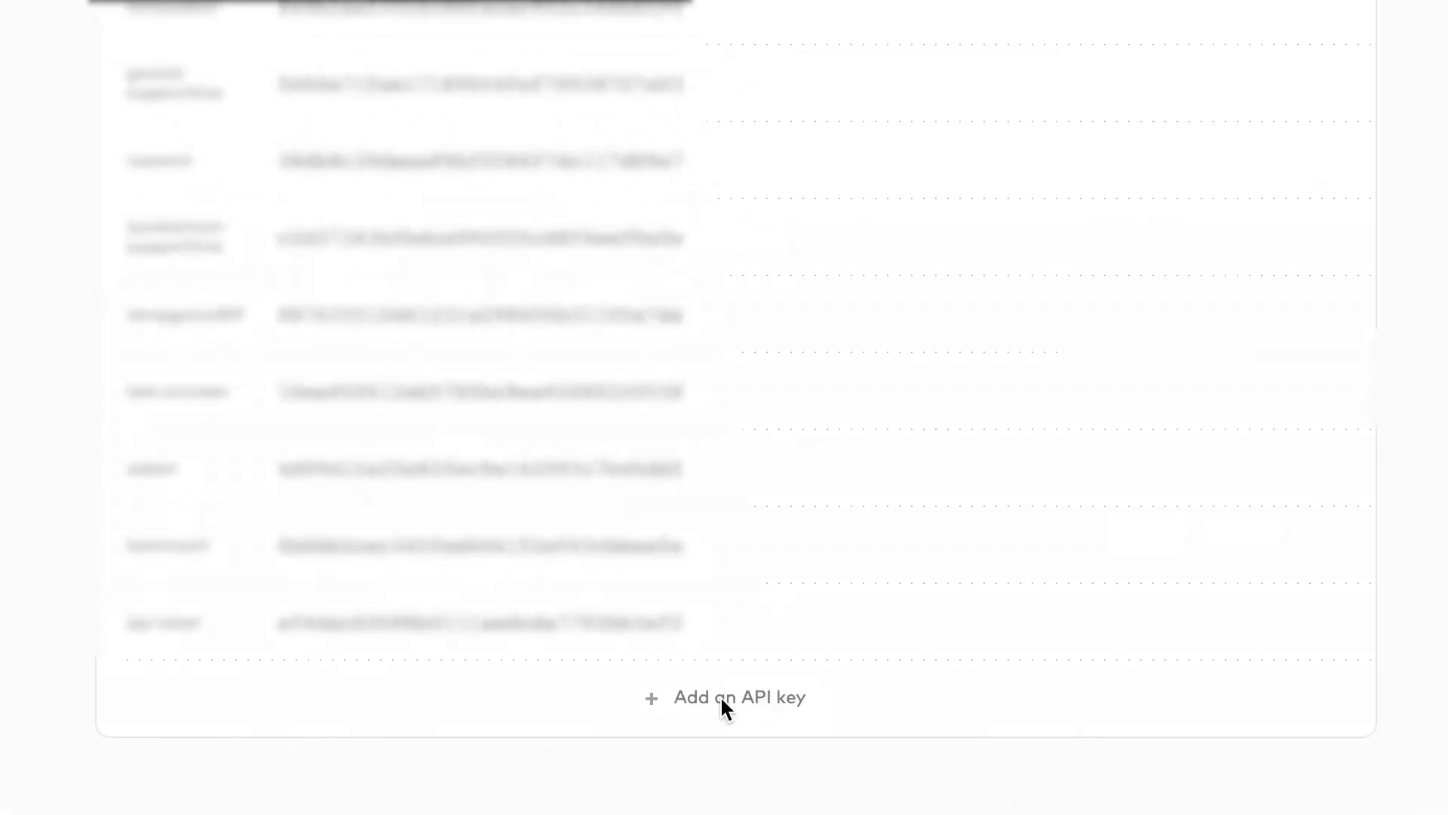
pyautogui.click(721, 695)
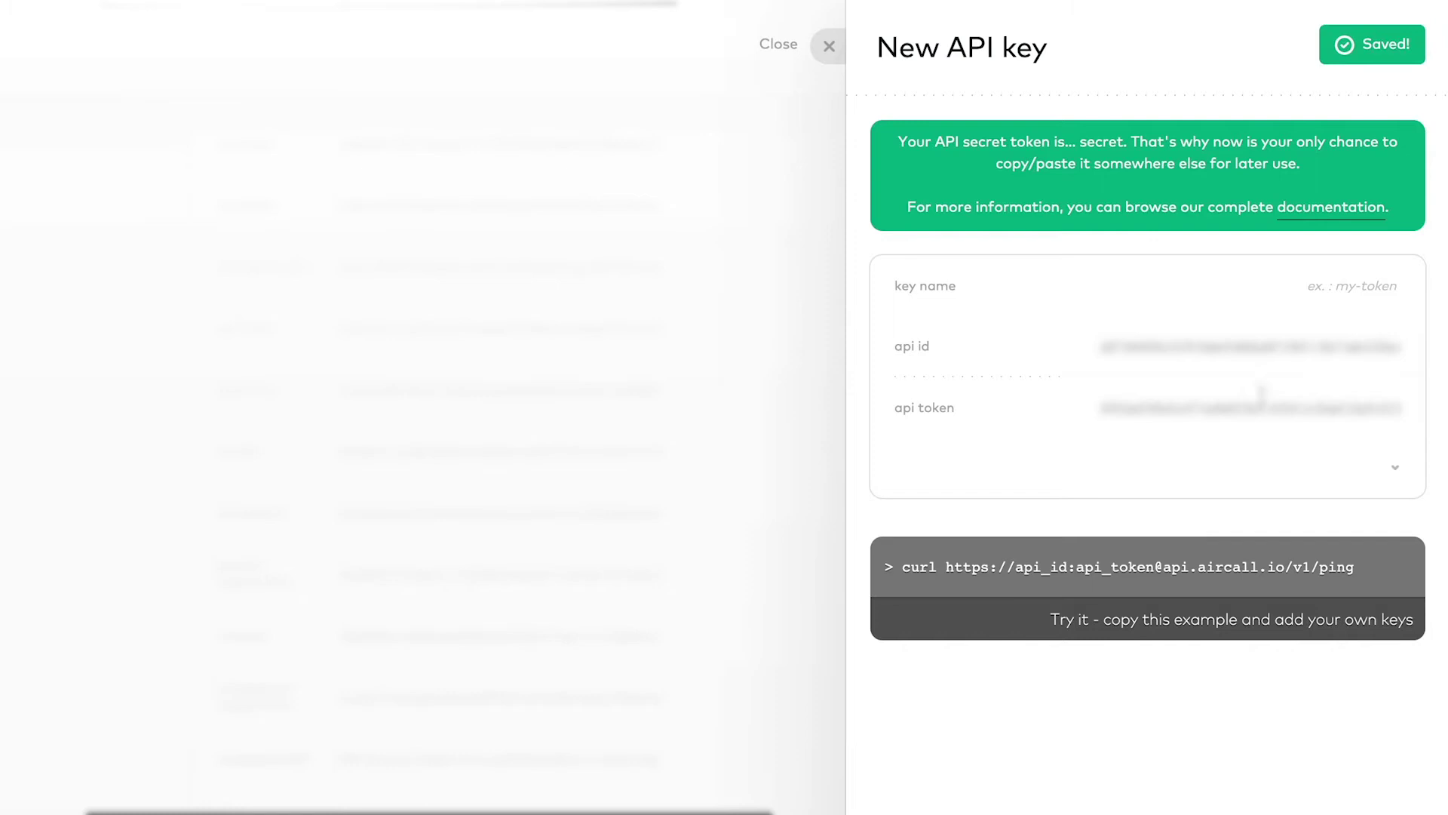
pyautogui.click(1314, 272)
pyautogui.write('Happyfox Integration')
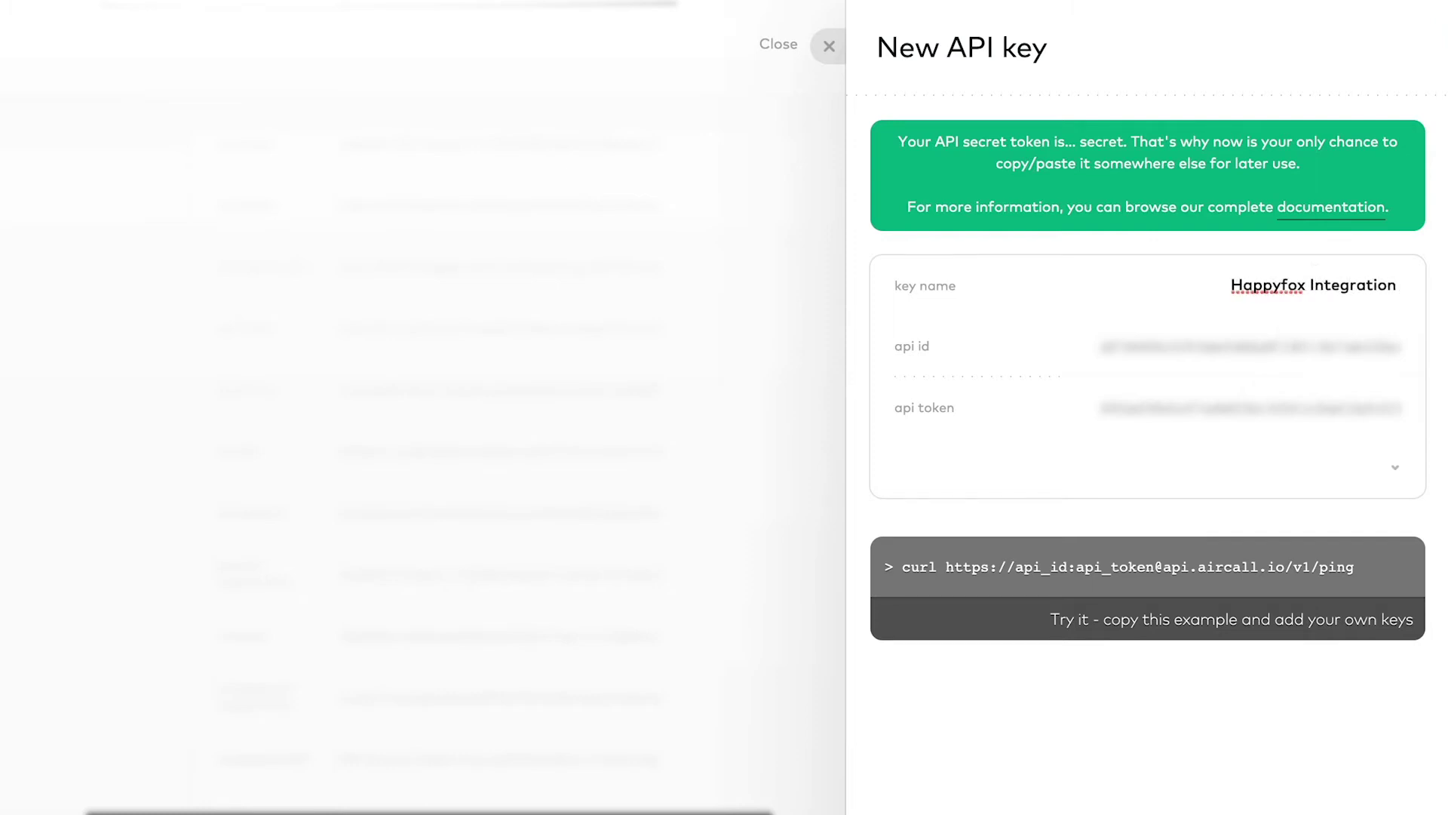
pyautogui.doubleClick(1342, 347)
pyautogui.rightClick(1341, 349)
pyautogui.click(1263, 401)
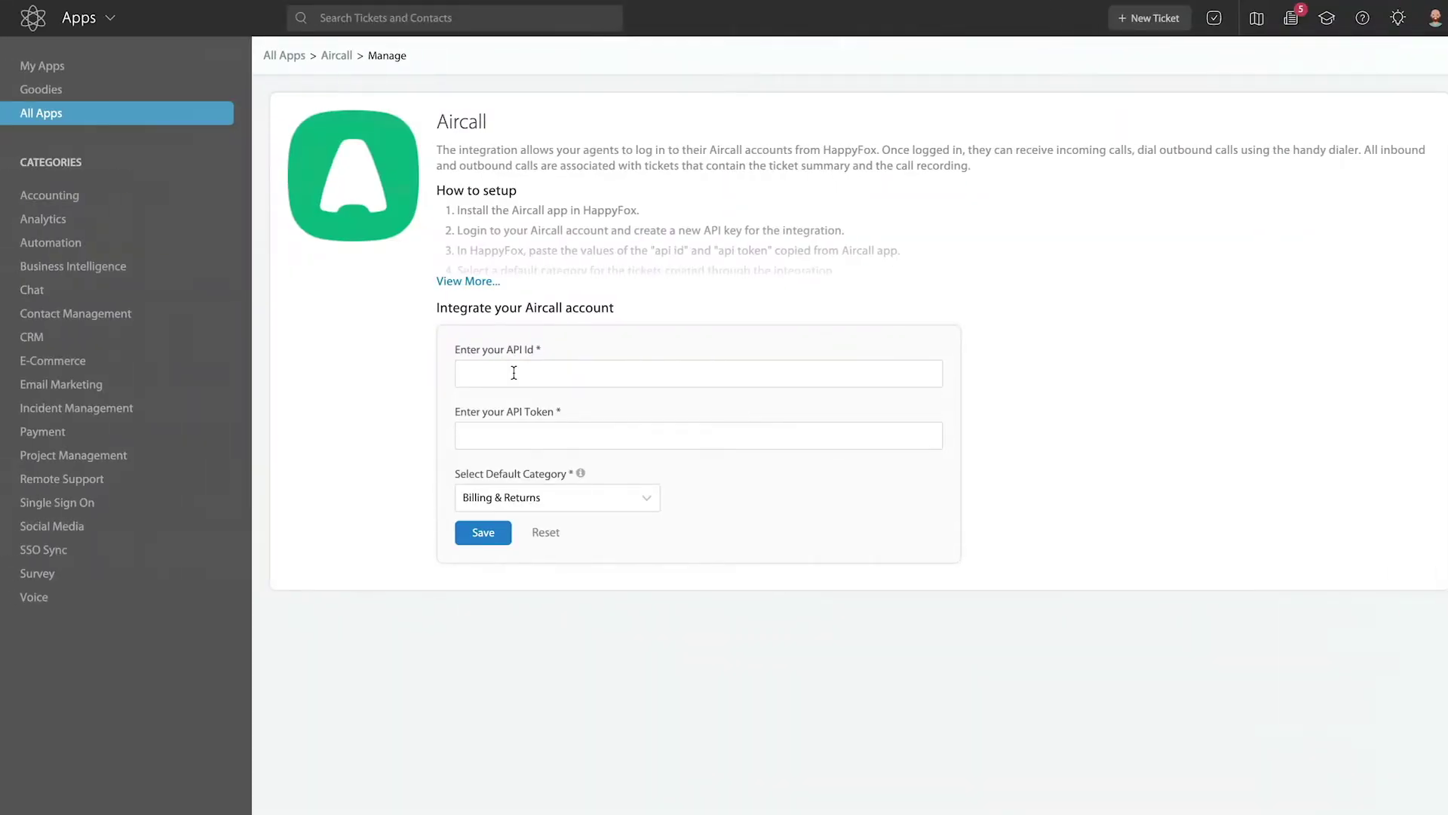
# Step: Paste the Aircall api id and api token into the integration form fields
pyautogui.rightClick(514, 375)
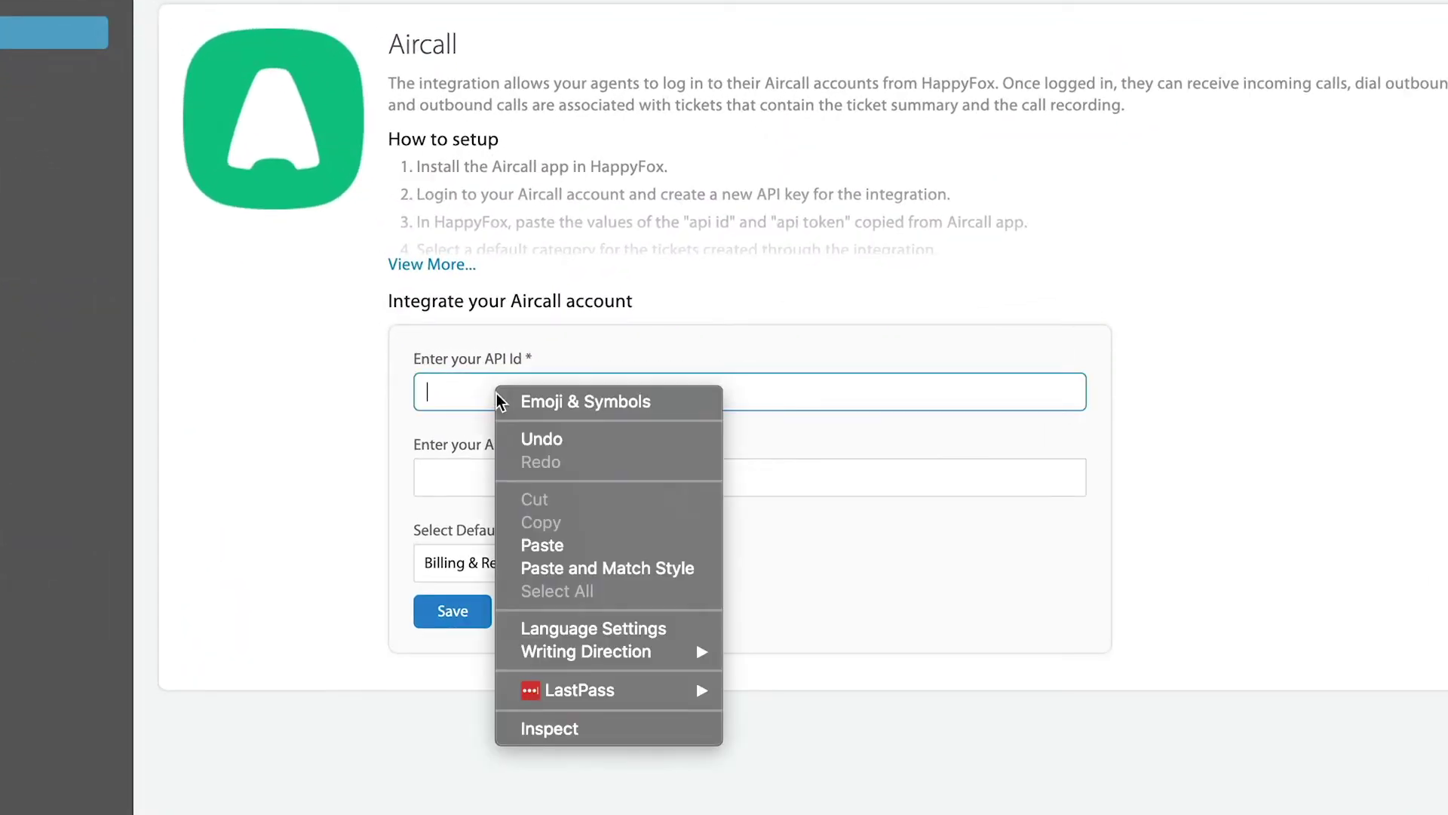
pyautogui.click(596, 546)
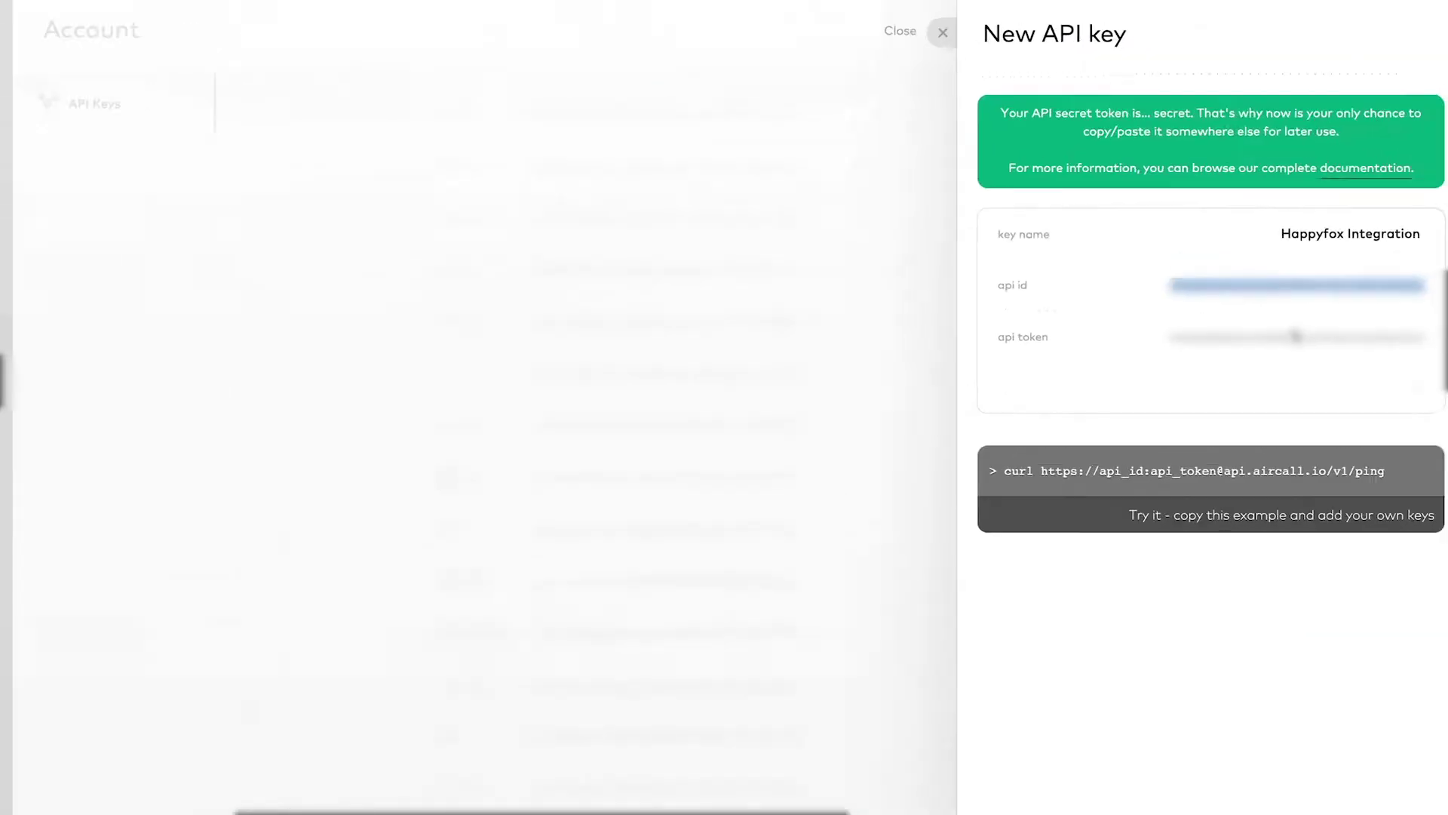
pyautogui.click(1295, 336)
pyautogui.rightClick(1191, 474)
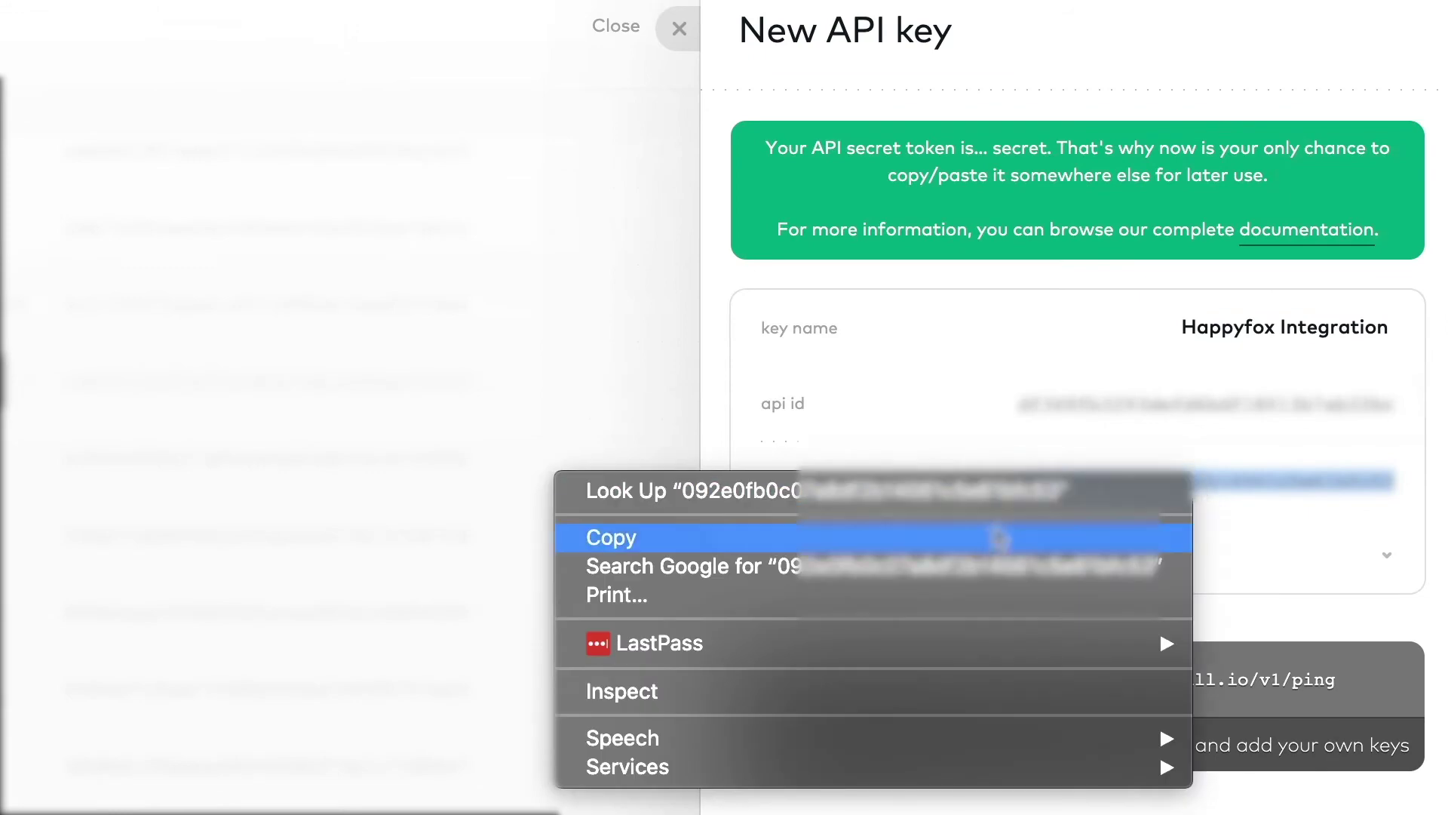
pyautogui.click(980, 535)
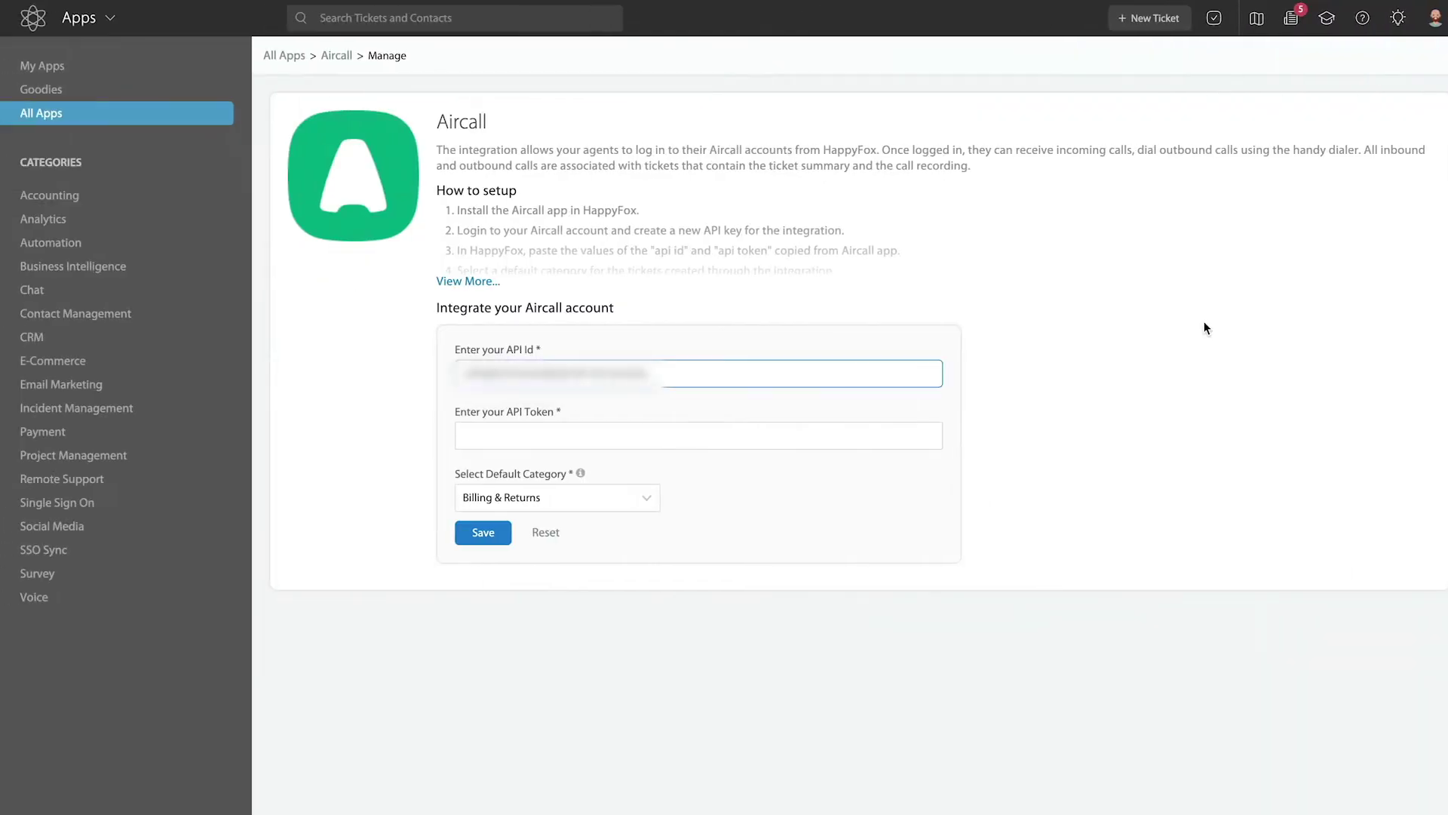
pyautogui.rightClick(714, 473)
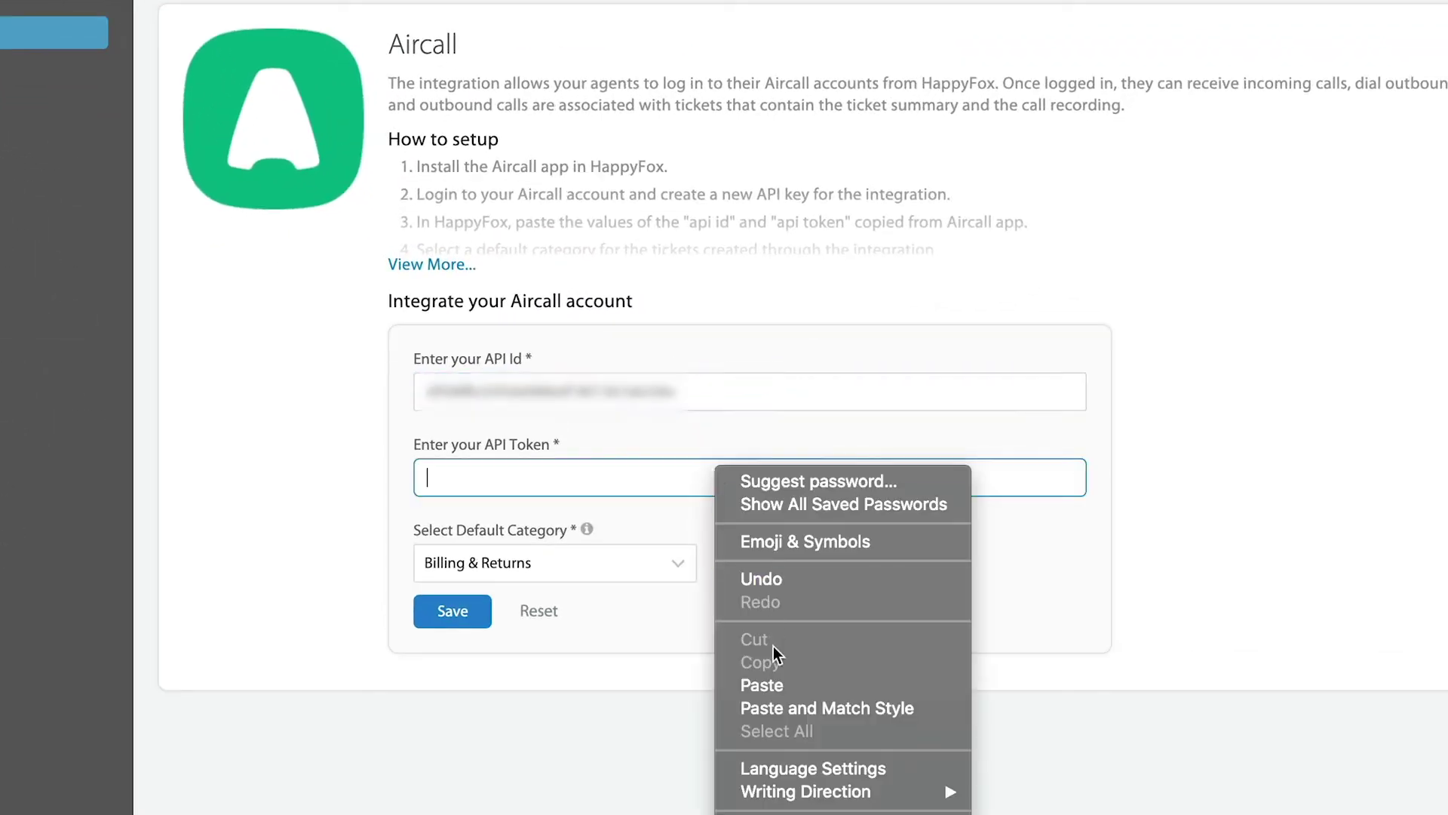
pyautogui.click(775, 684)
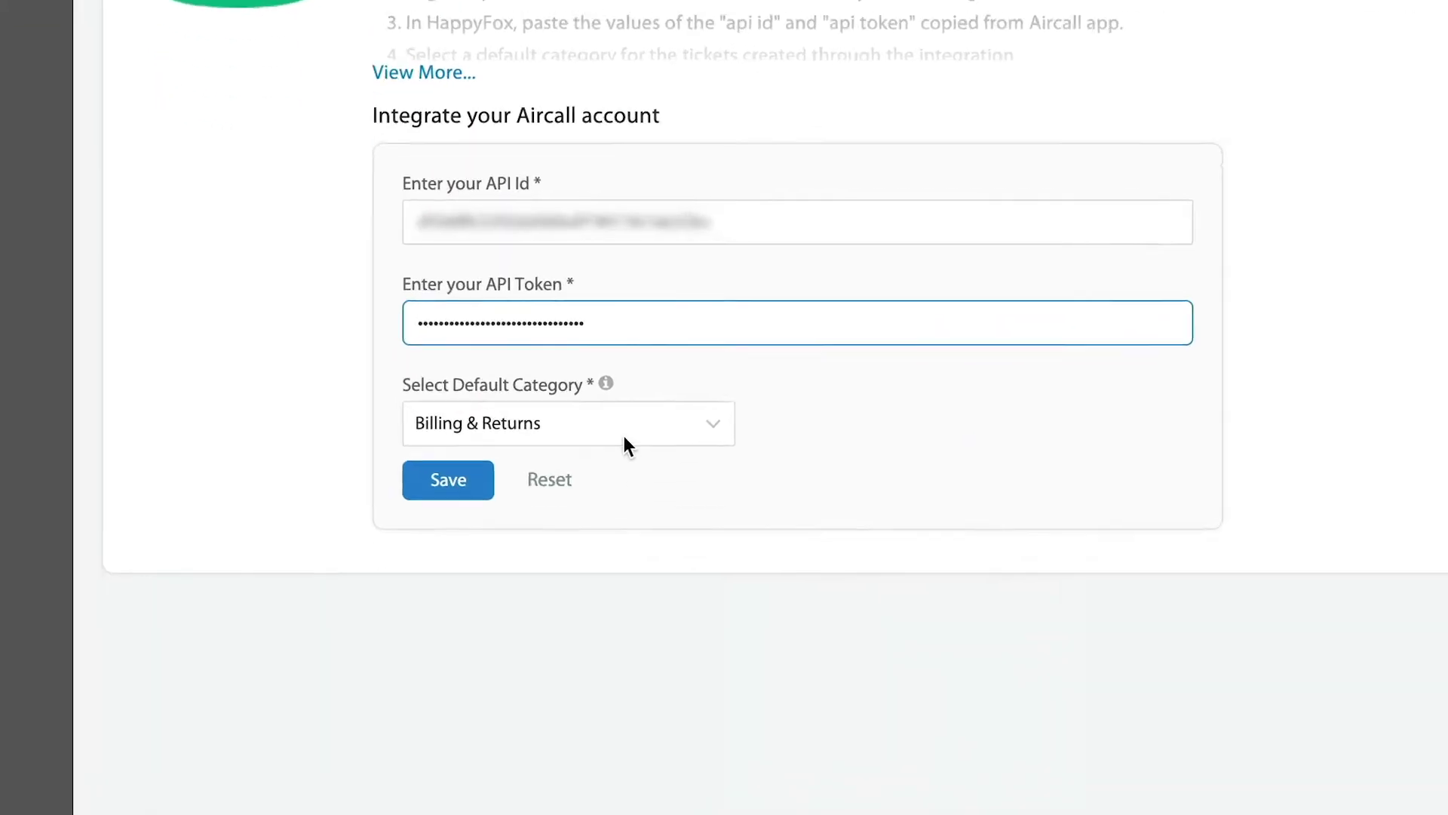
# Step: Set the default category to Support and save the Aircall settings
pyautogui.click(624, 438)
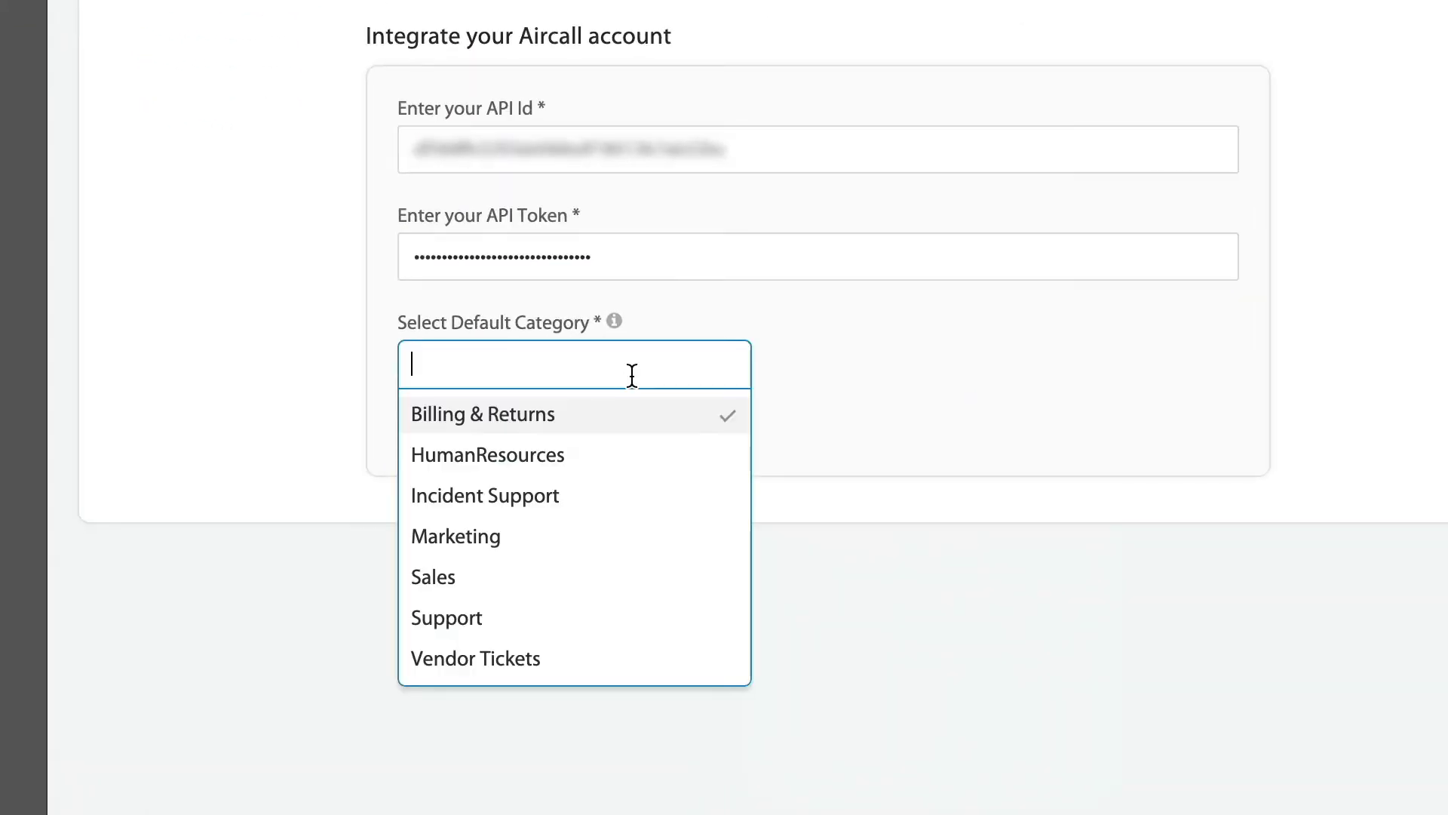
pyautogui.click(566, 632)
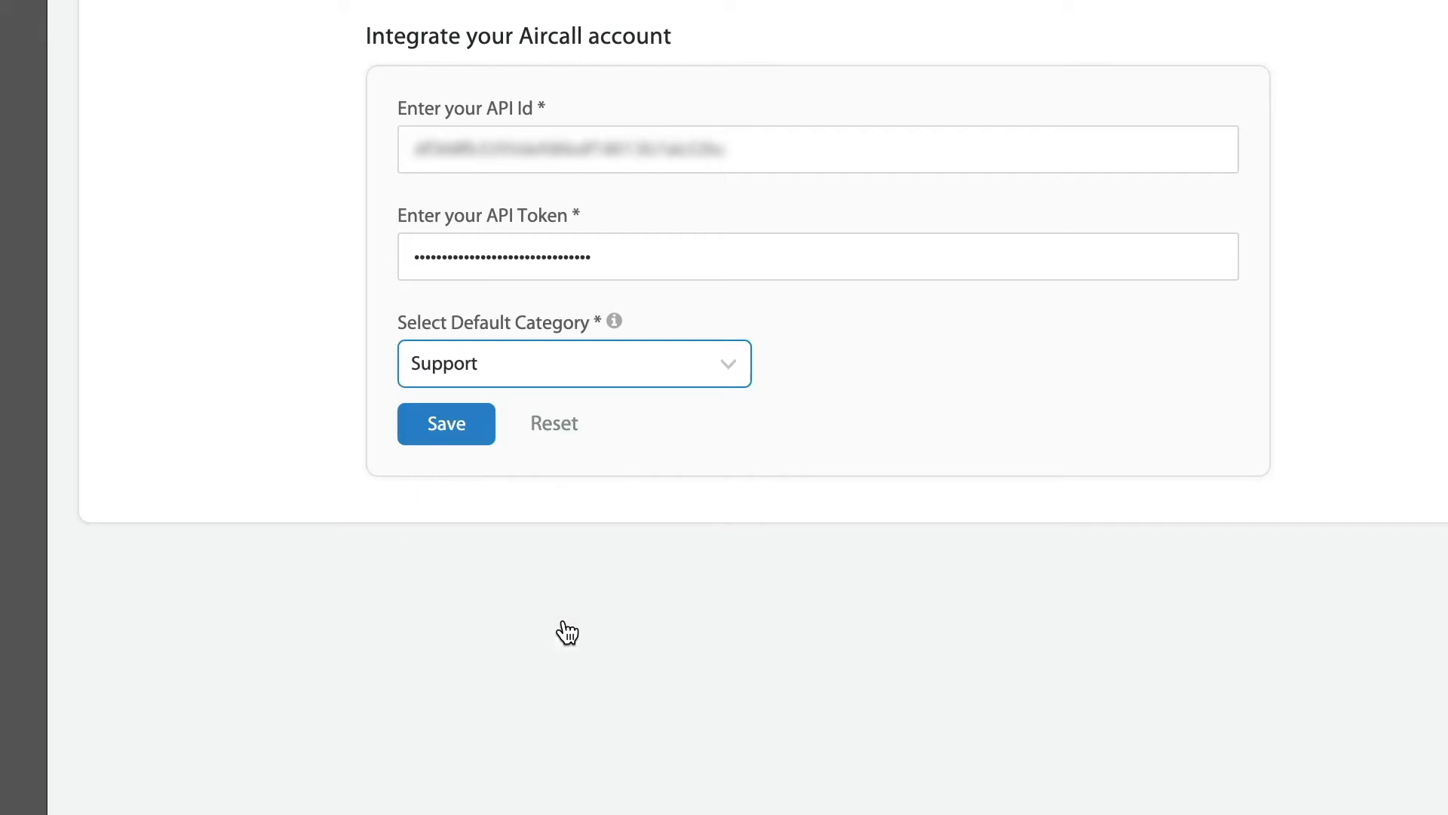
pyautogui.click(460, 433)
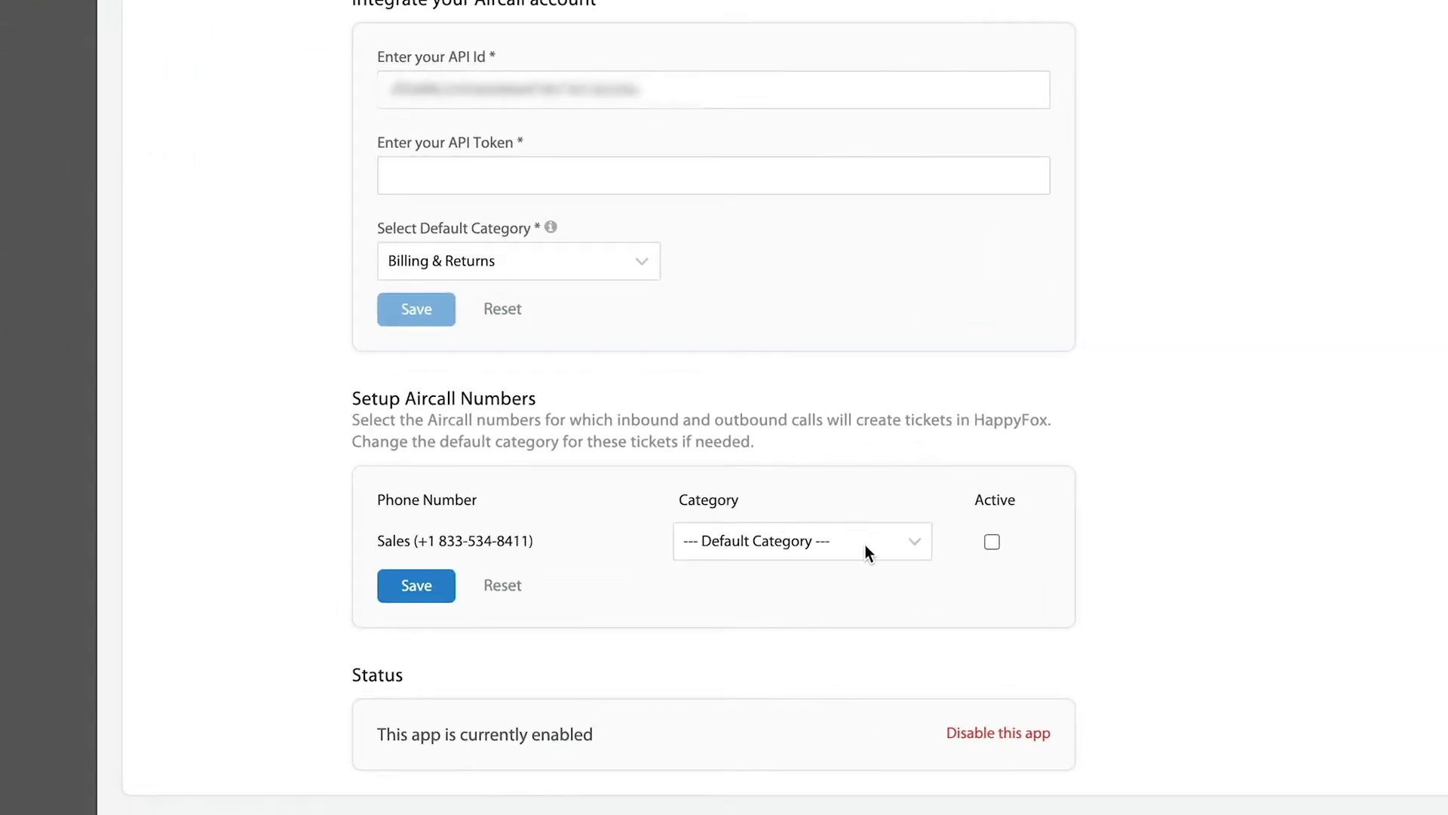
# Step: Assign the Sales category to the Sales Aircall number, mark it Active, and save
pyautogui.click(866, 545)
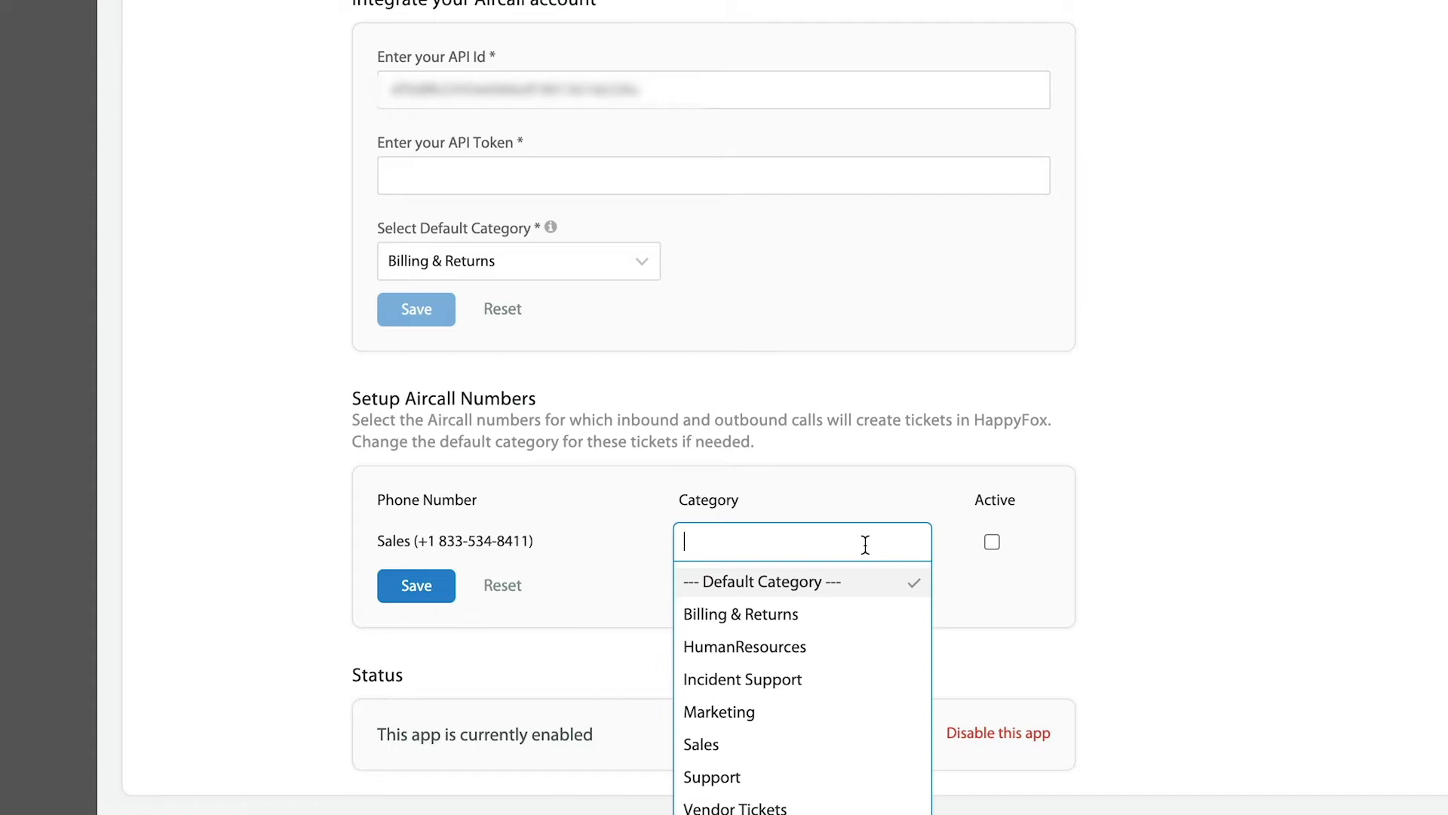
pyautogui.click(786, 740)
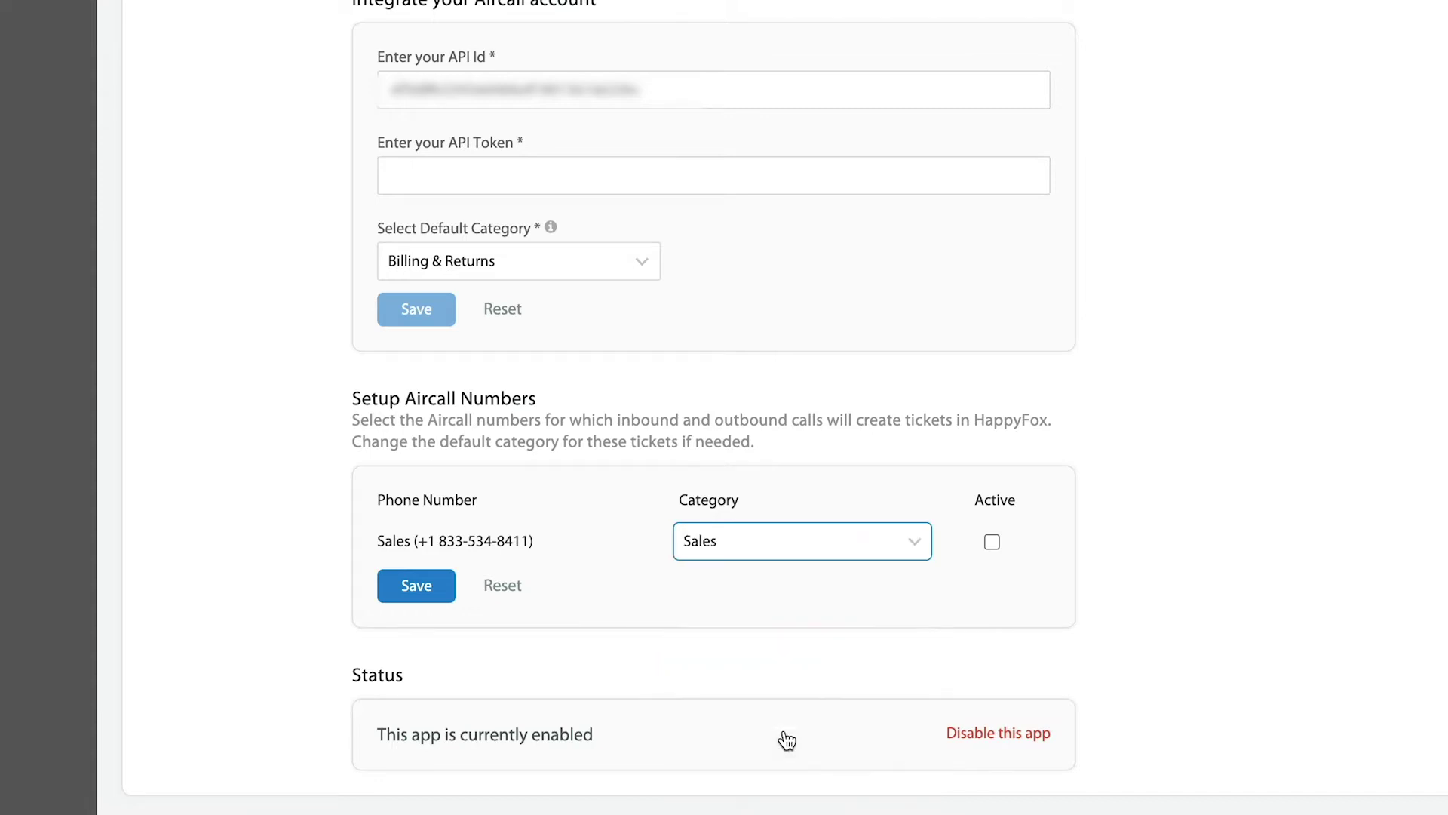
pyautogui.click(992, 541)
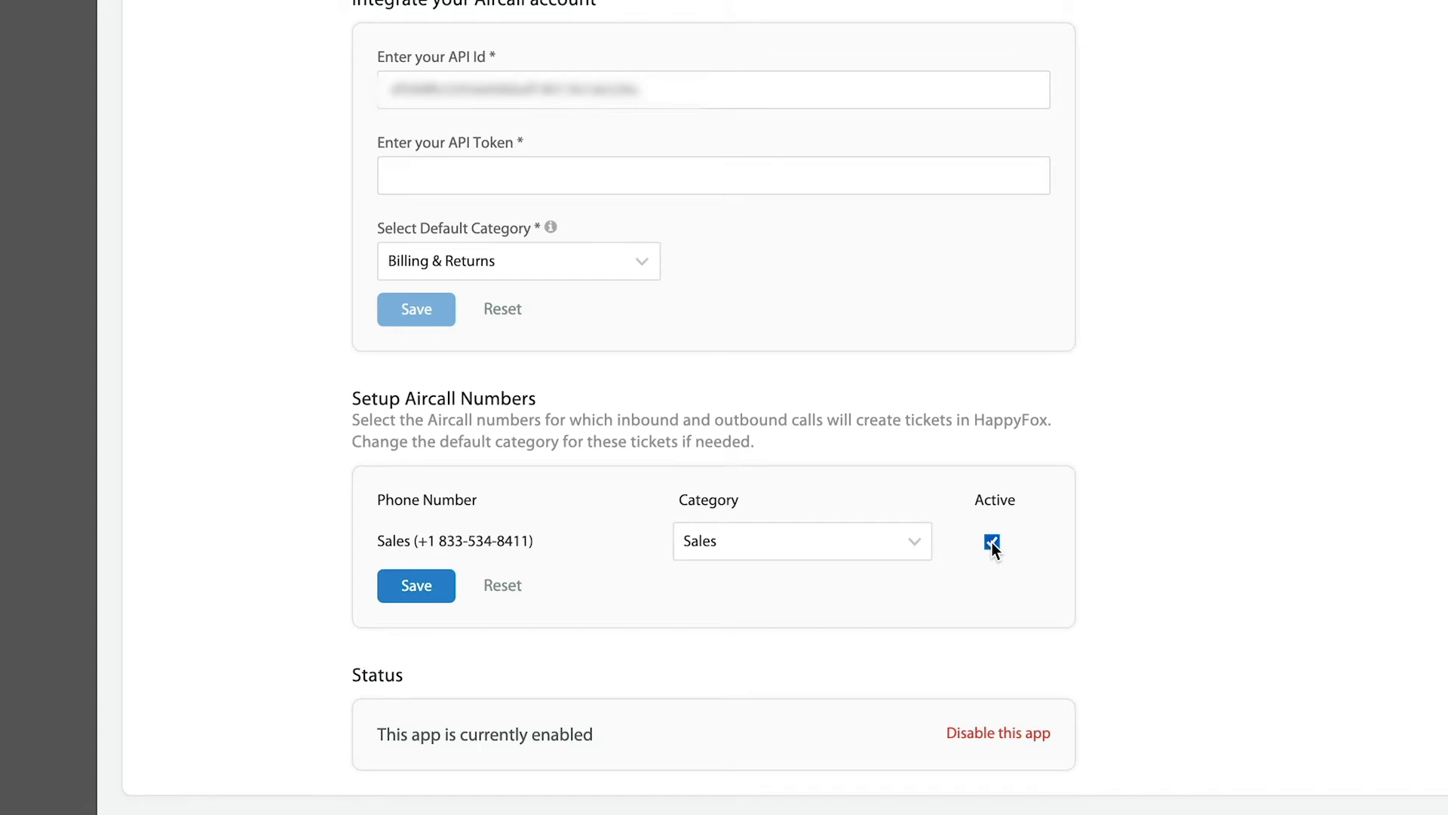
pyautogui.click(416, 595)
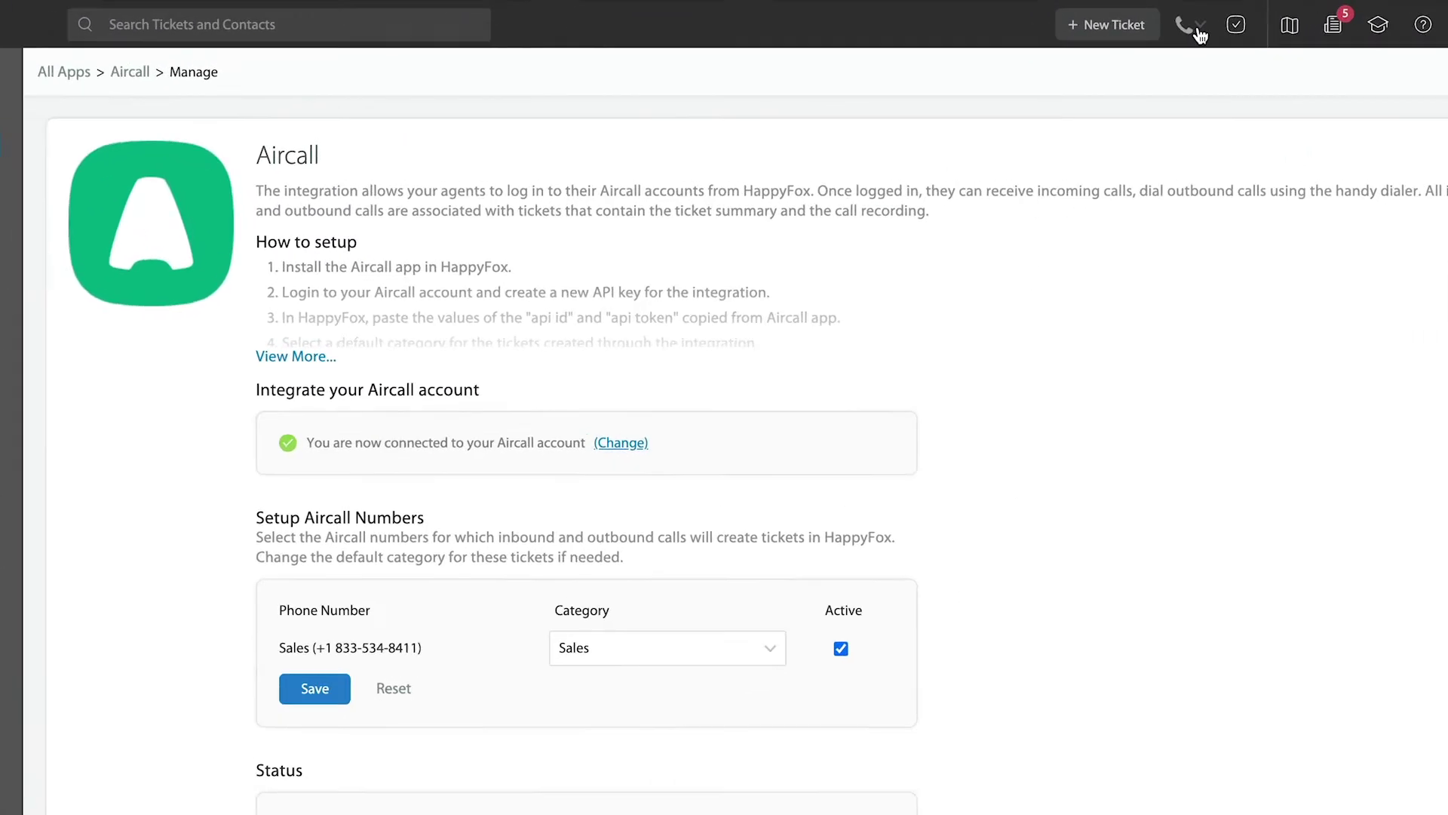
# Step: Sign in to the built-in Aircall phone from the header
pyautogui.click(1183, 21)
pyautogui.click(980, 569)
pyautogui.click(1122, 669)
pyautogui.click(1142, 733)
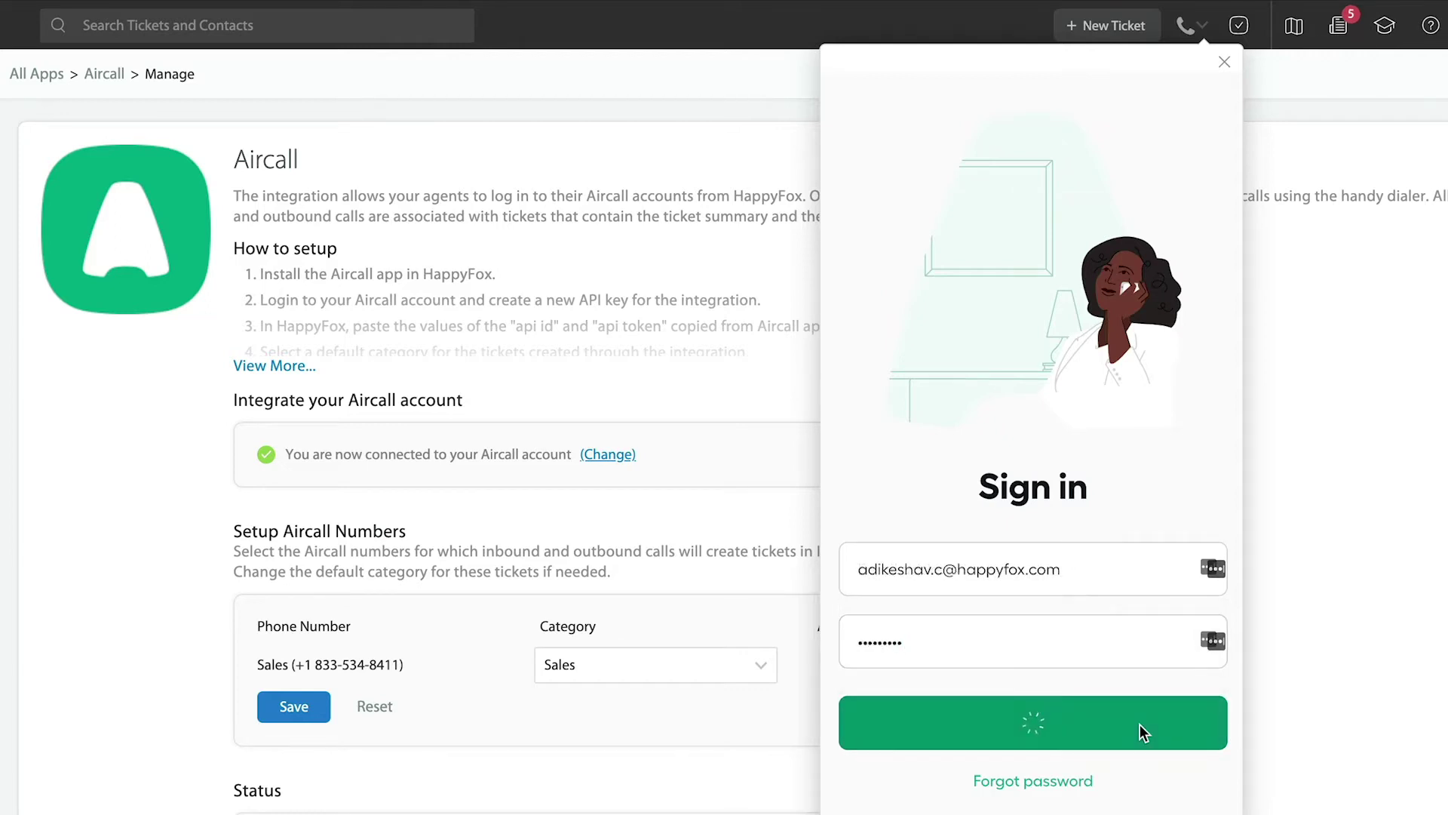
# Step: Finish Aircall onboarding and allow this computer's microphone for calls
pyautogui.click(1129, 770)
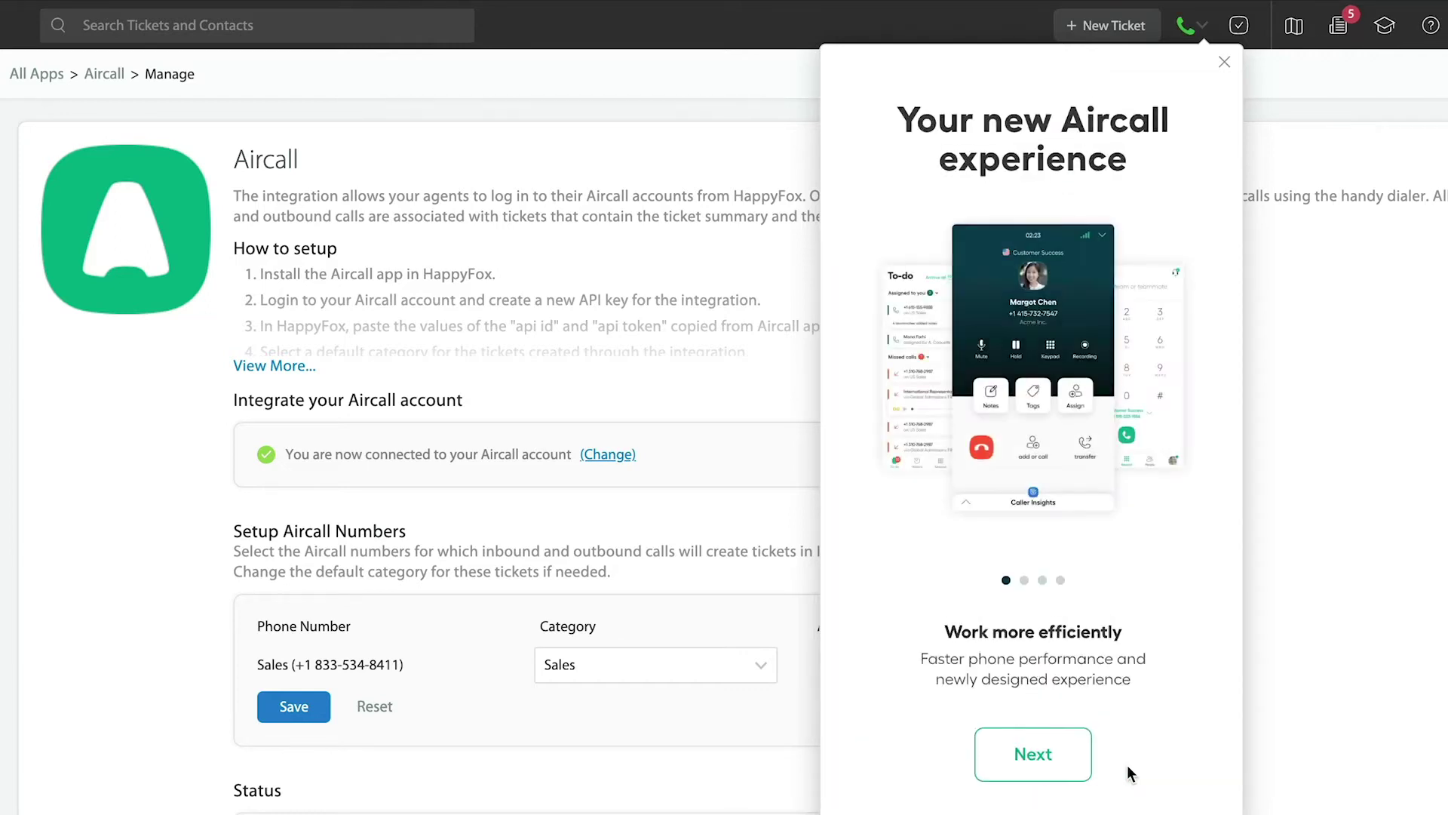
pyautogui.click(1087, 774)
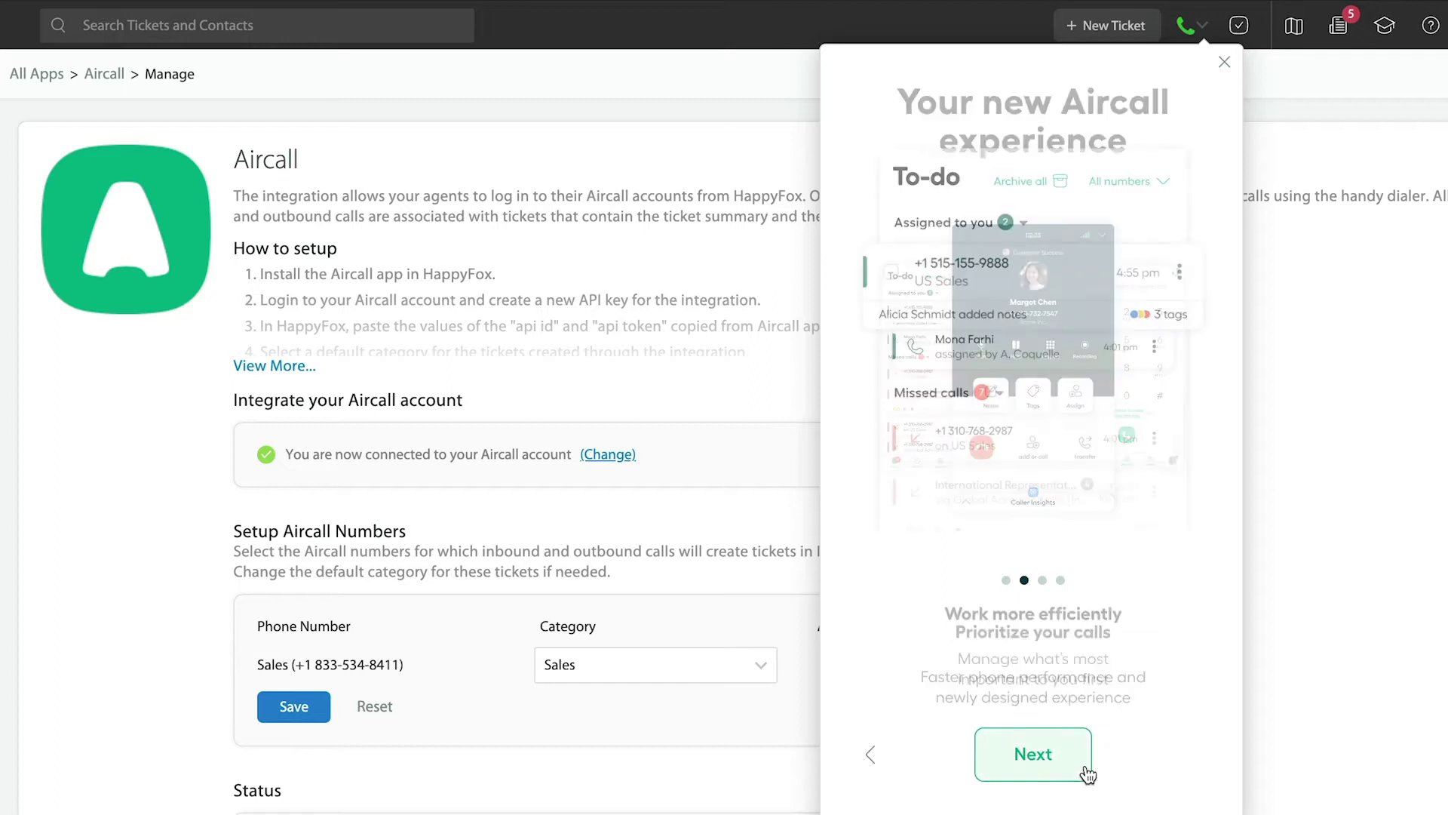
pyautogui.click(1087, 775)
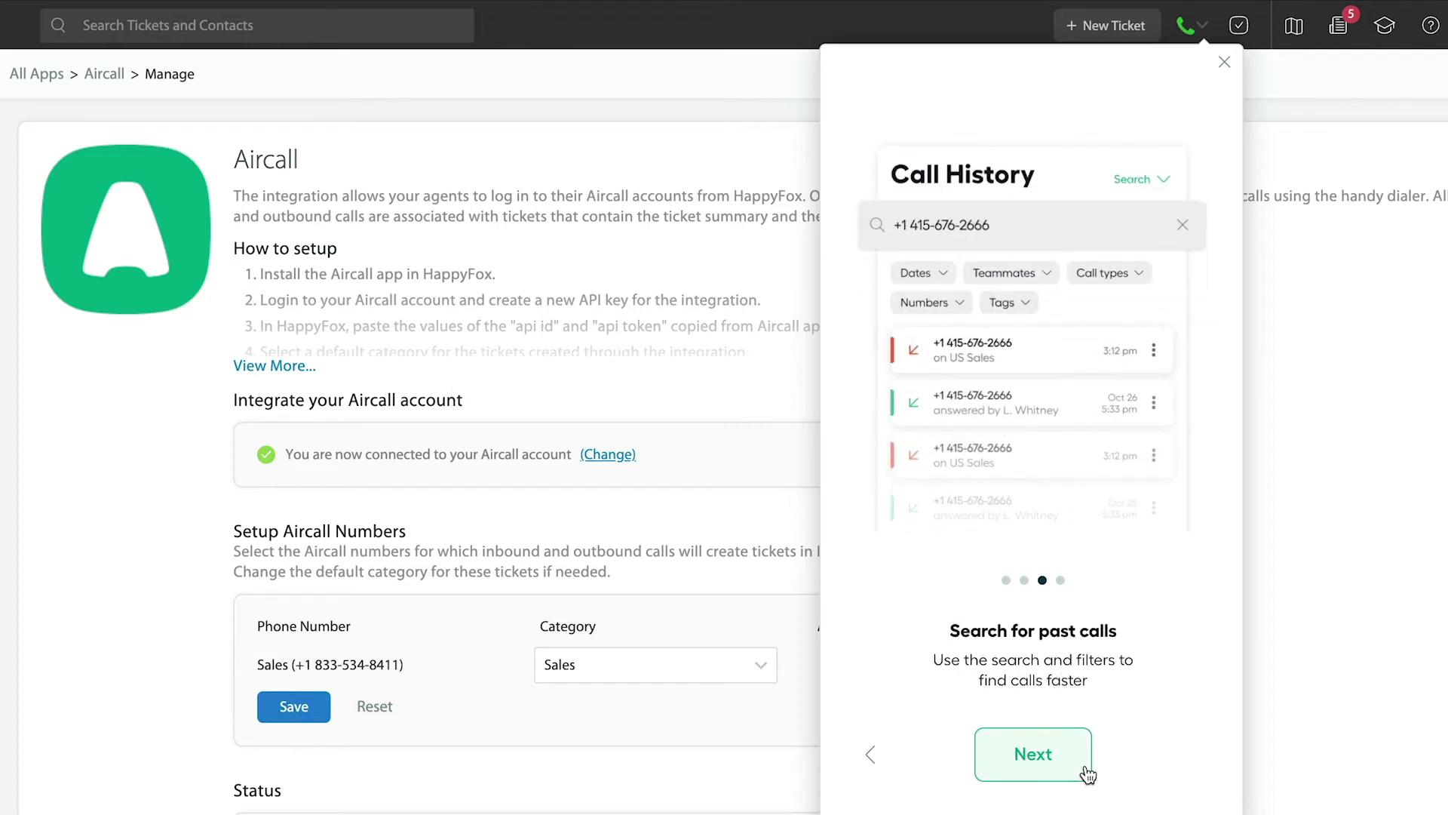
pyautogui.click(1087, 775)
pyautogui.click(1094, 687)
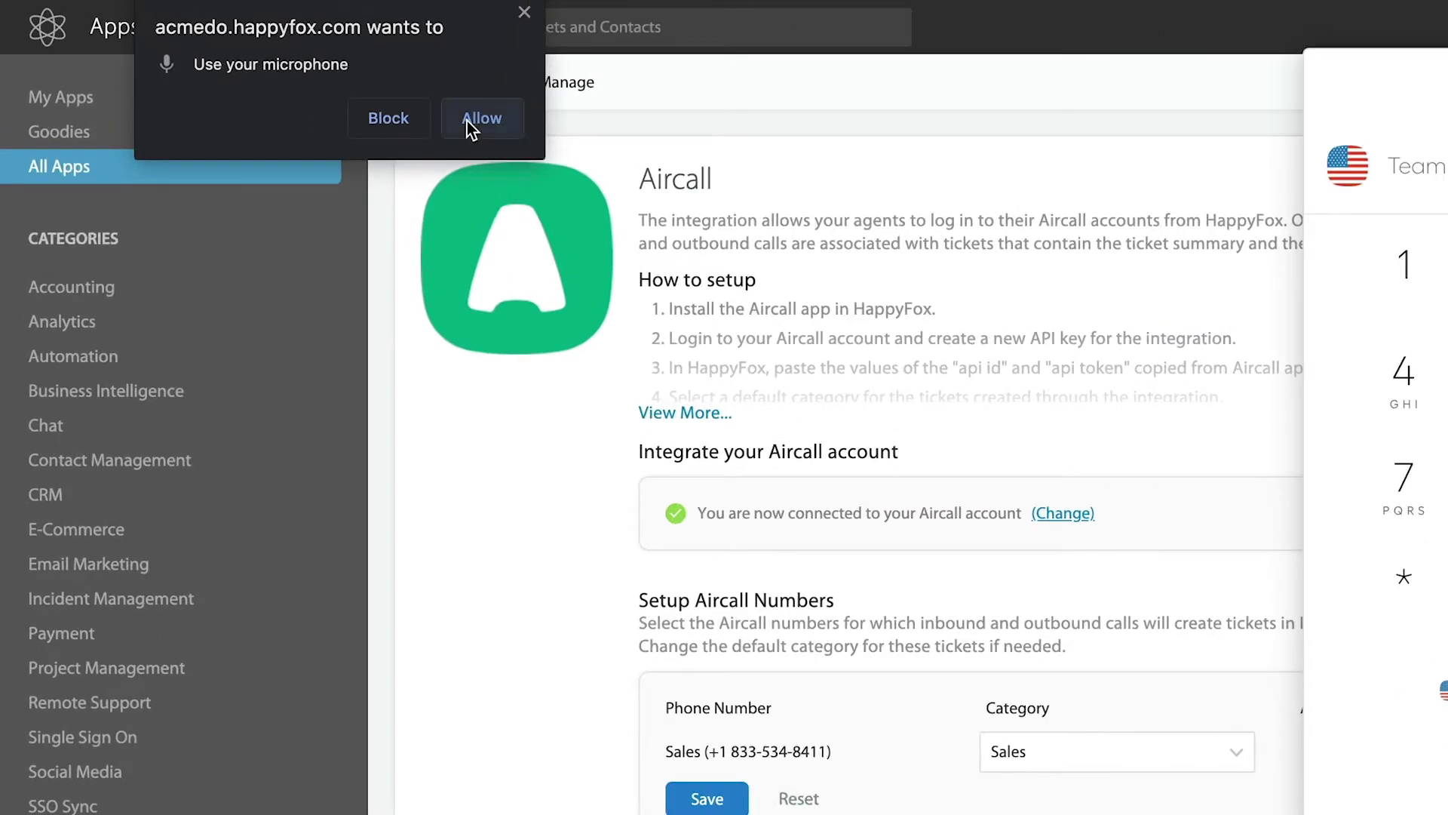
pyautogui.click(468, 121)
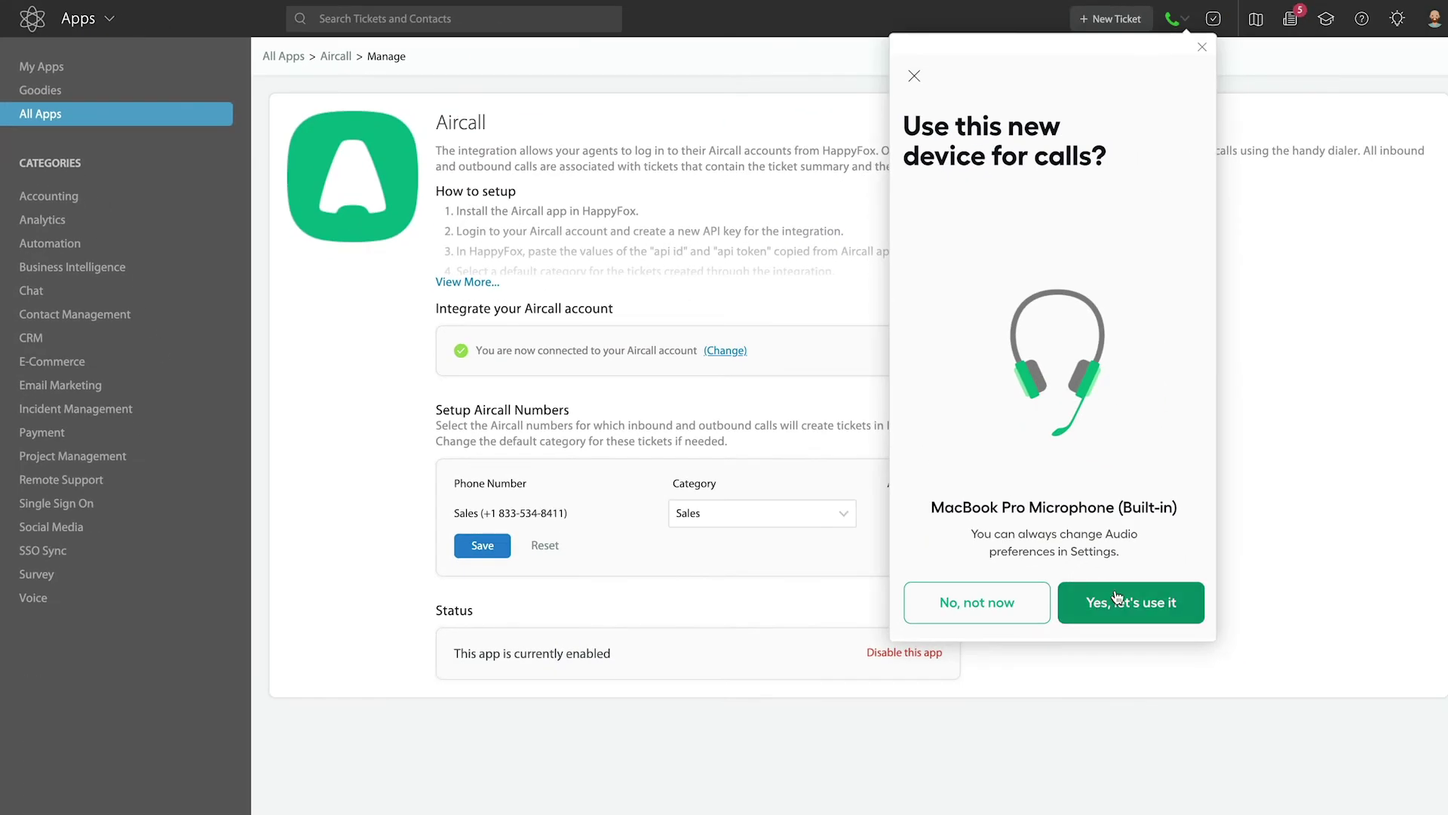
pyautogui.click(1122, 604)
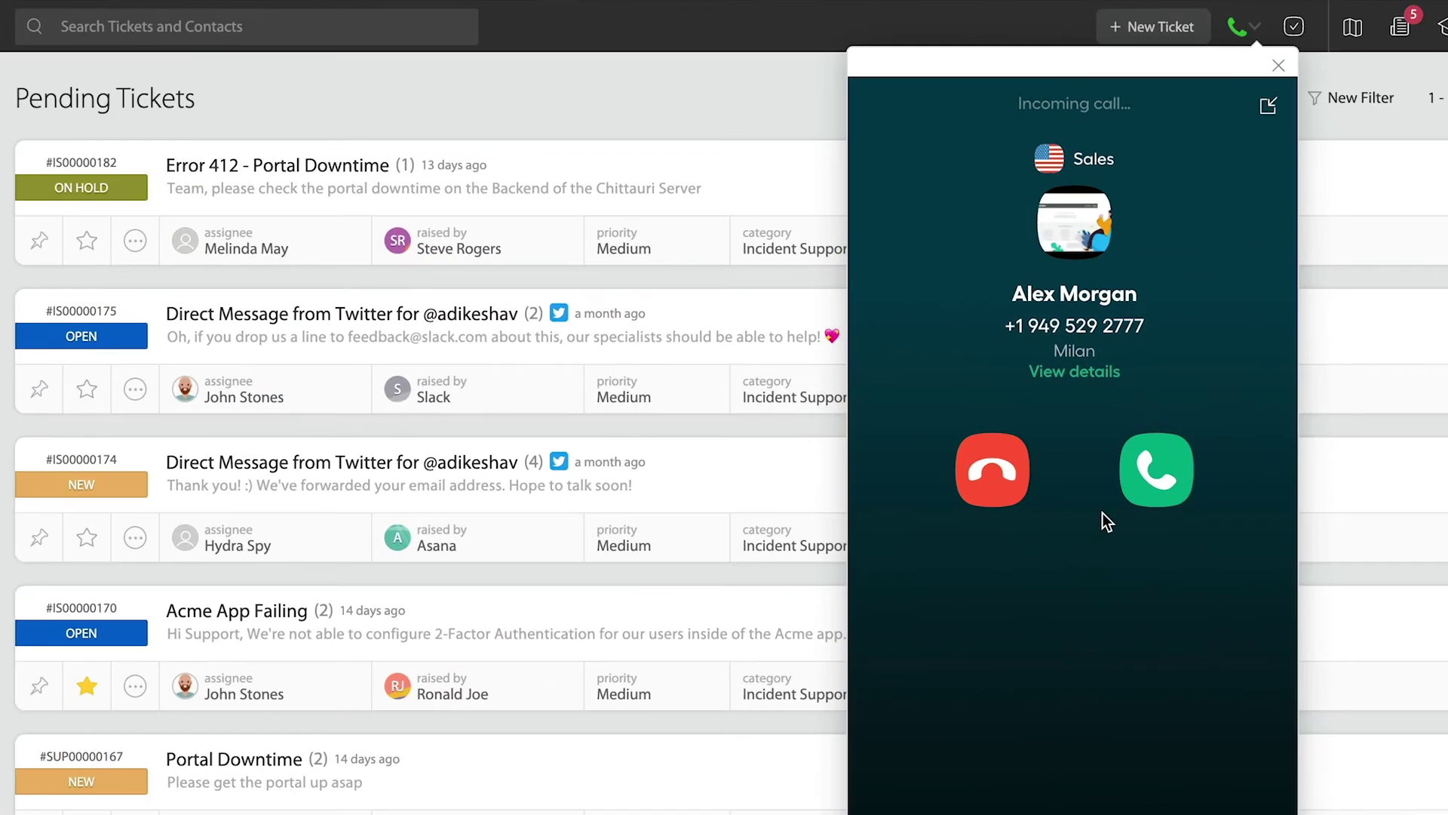
# Step: Answer the incoming Sales-line call in the Aircall panel
pyautogui.click(1155, 470)
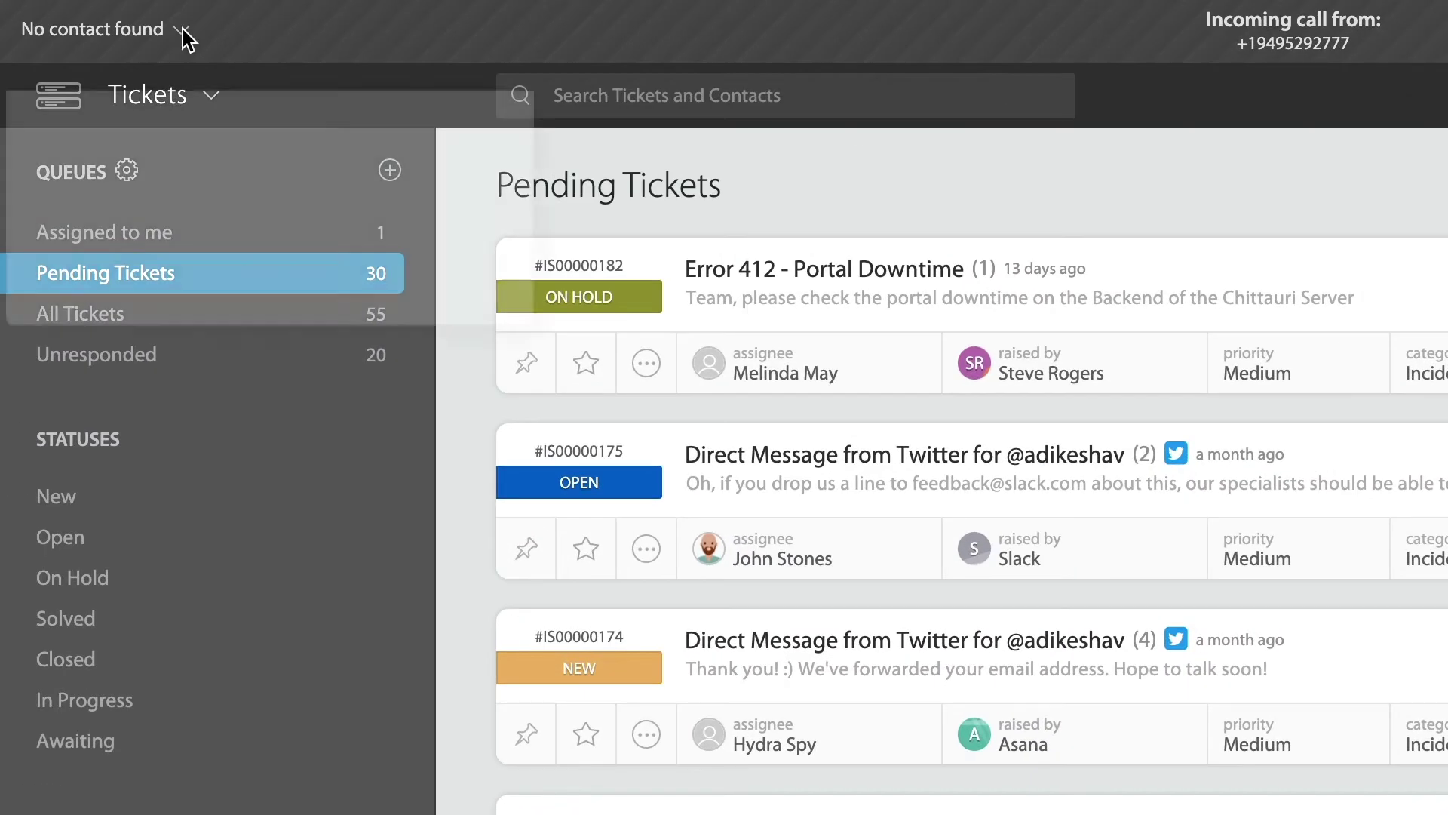
# Step: Save the unknown caller as a contact with their name and e-mail, then create a ticket from the call
pyautogui.click(184, 31)
pyautogui.press('Tab')
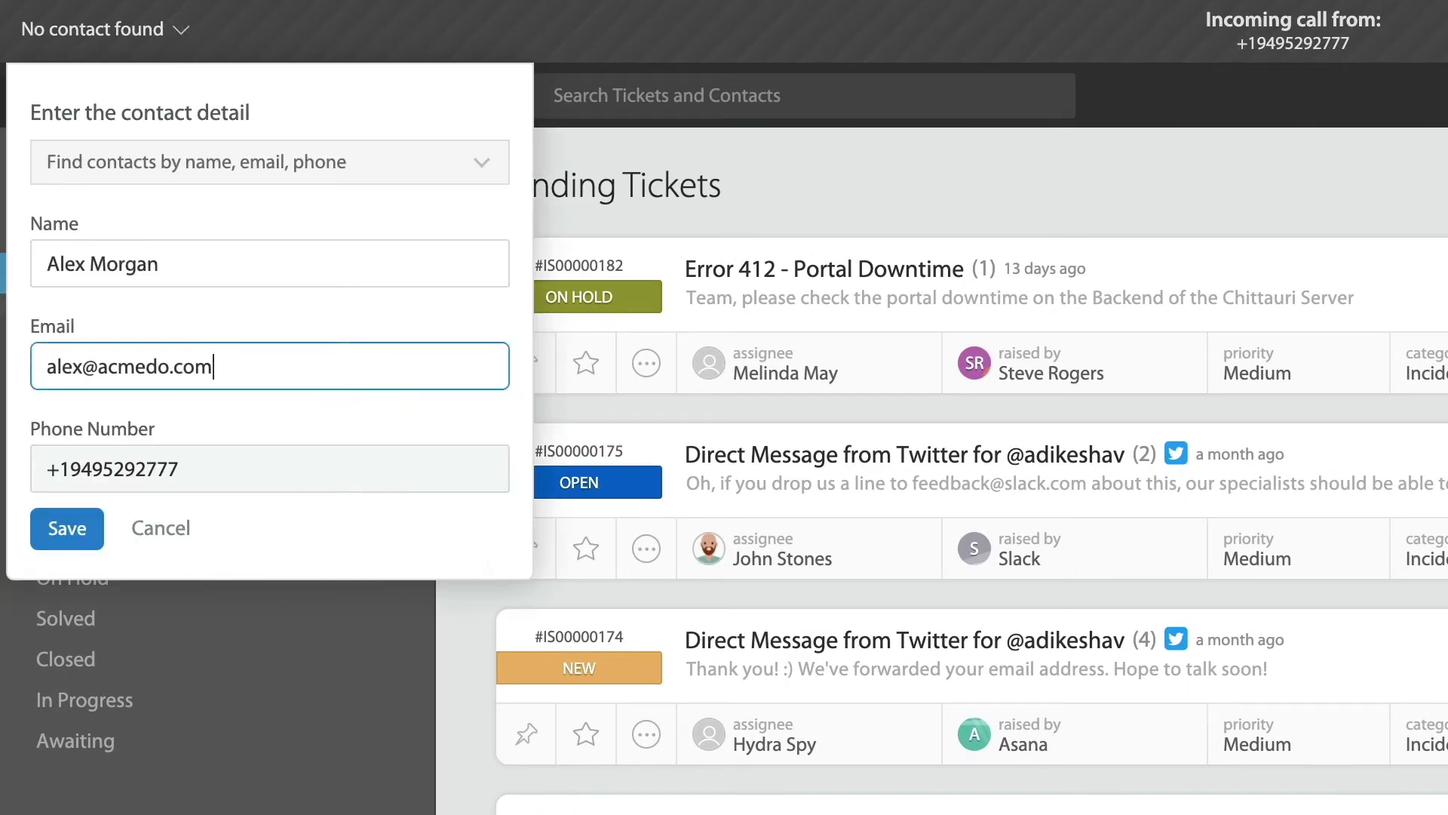
pyautogui.click(70, 532)
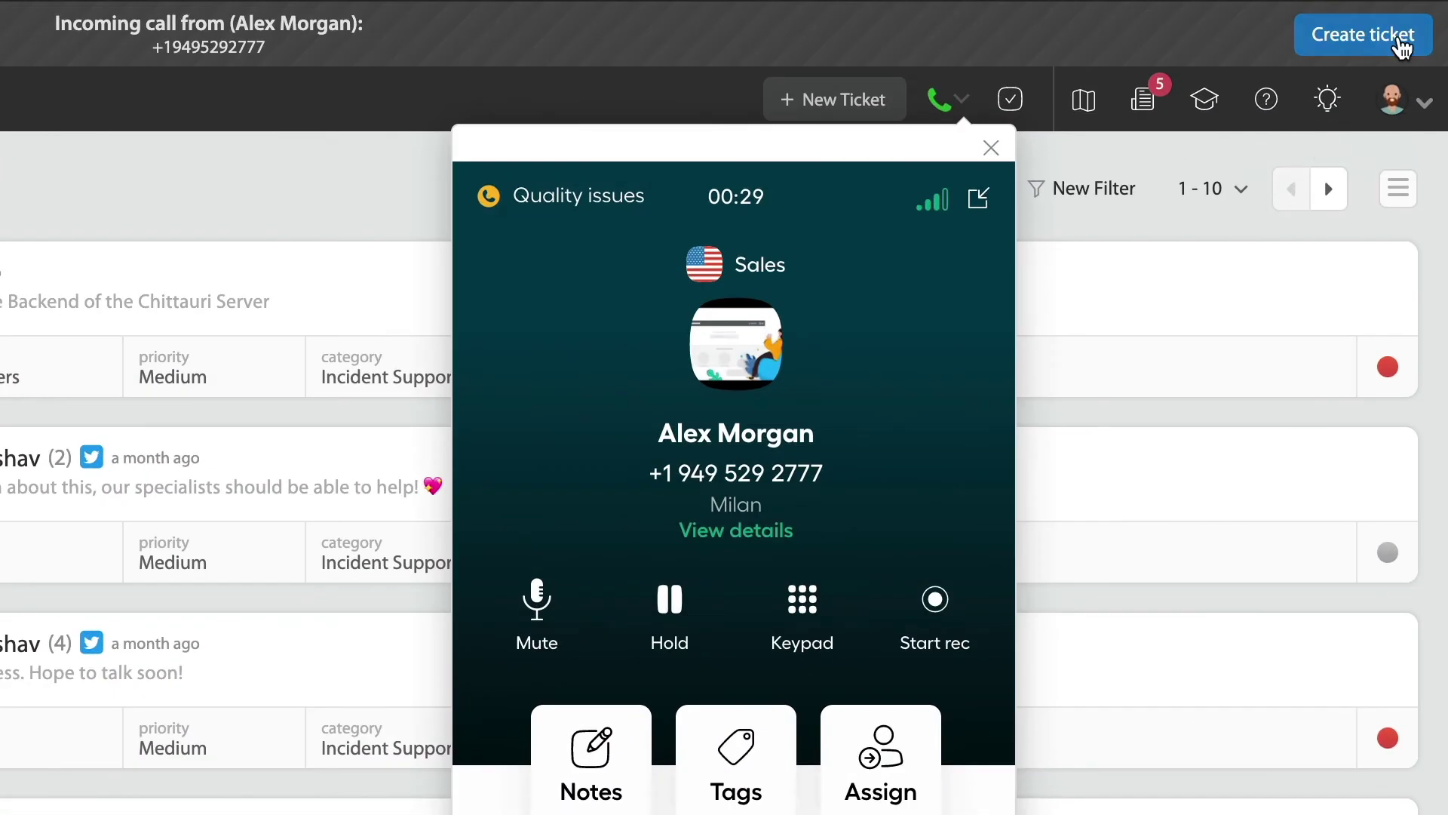
pyautogui.click(1401, 46)
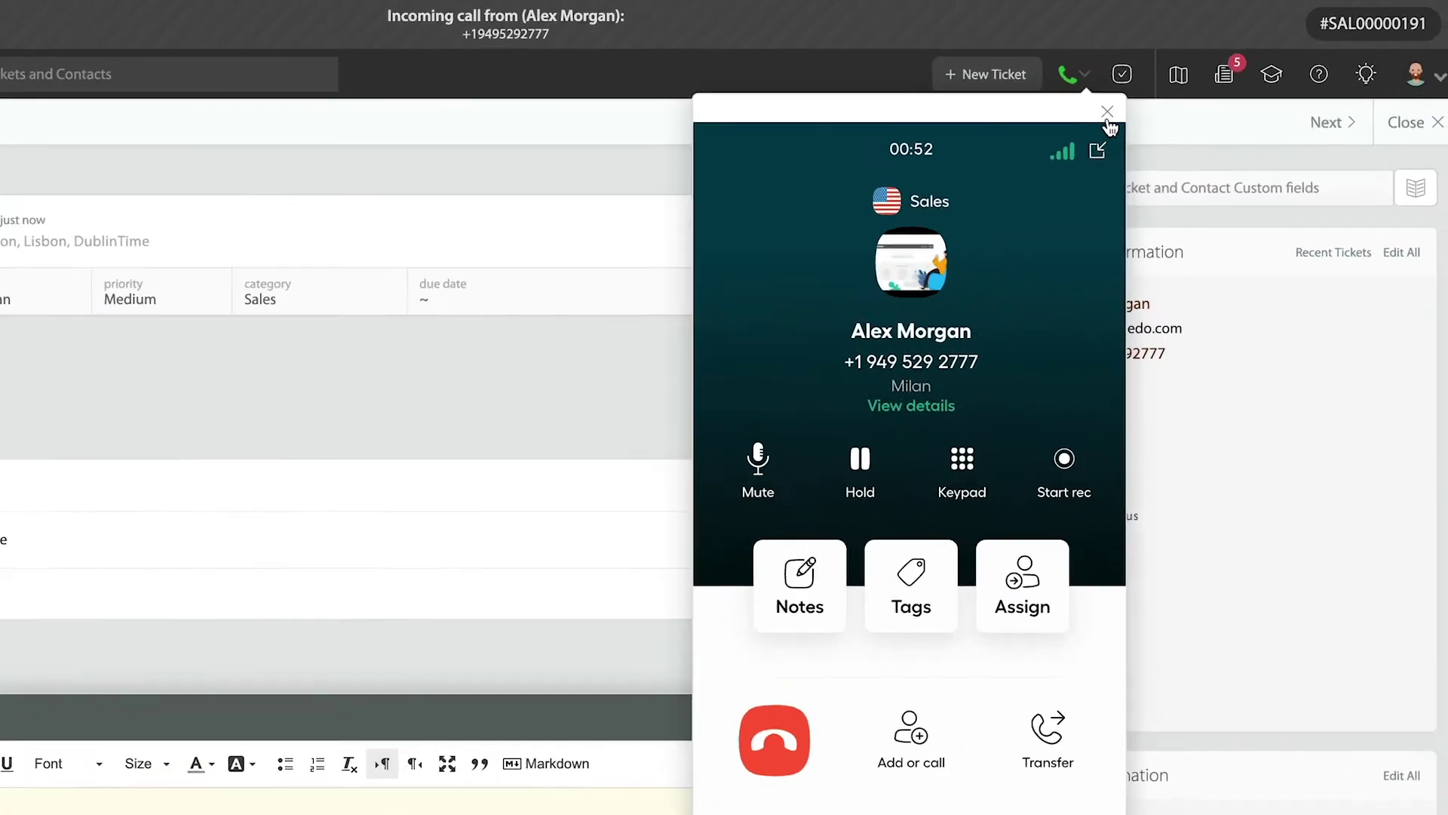
# Step: Set the contact's designation to CEO and deal value to 12000000
pyautogui.click(1107, 115)
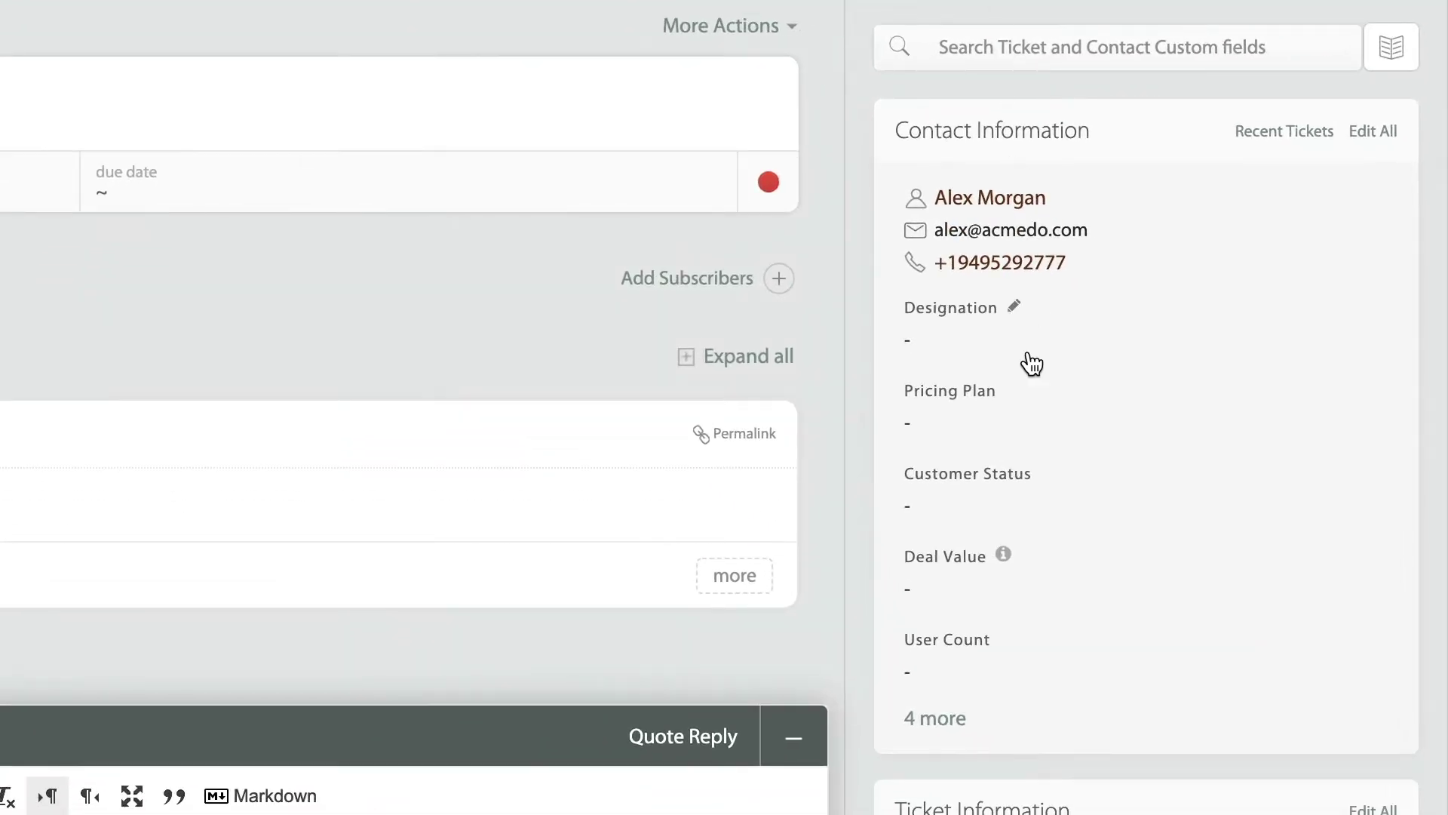
pyautogui.click(1038, 463)
pyautogui.click(956, 345)
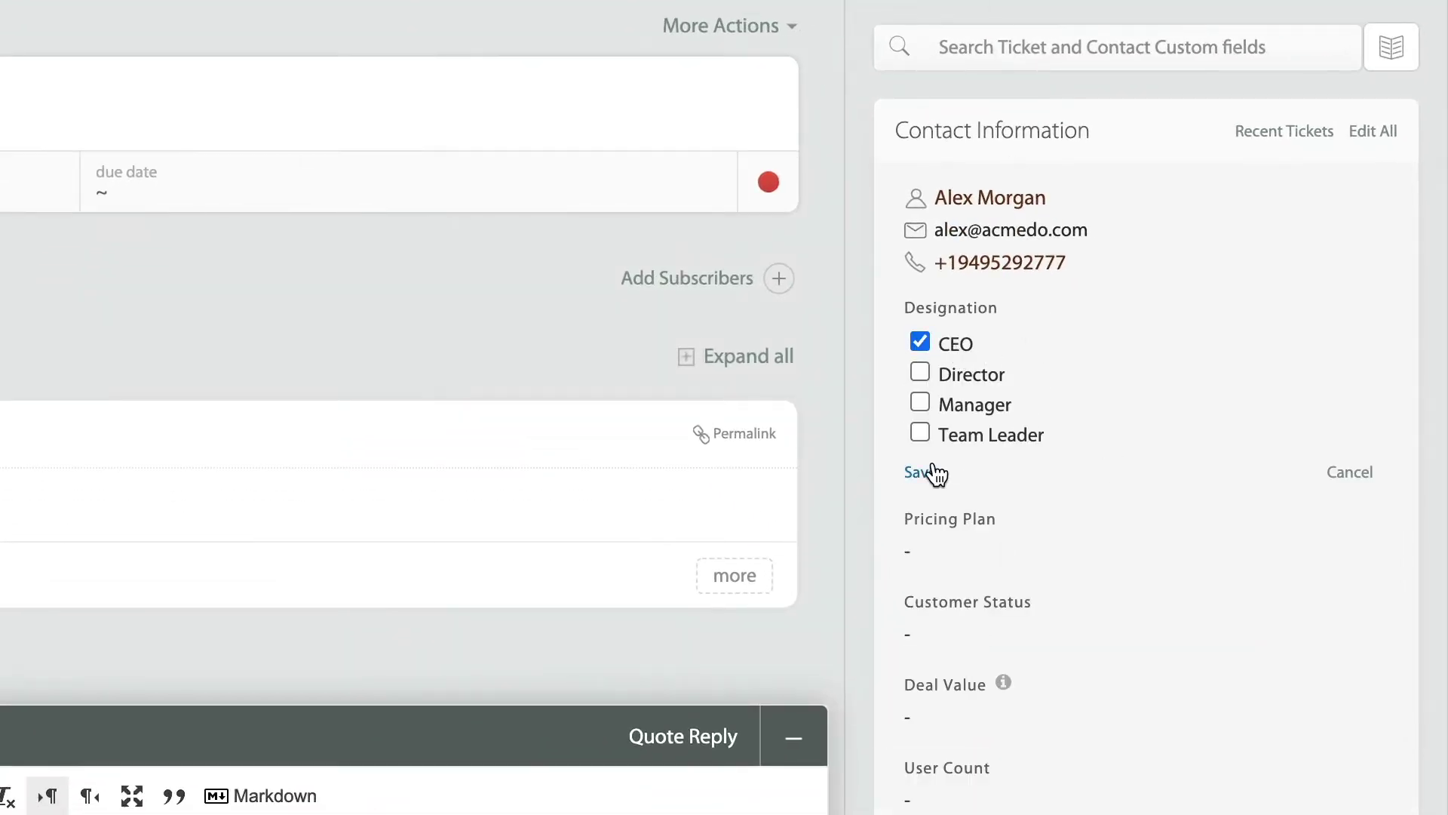
pyautogui.click(925, 472)
pyautogui.click(1029, 552)
pyautogui.write('12000000')
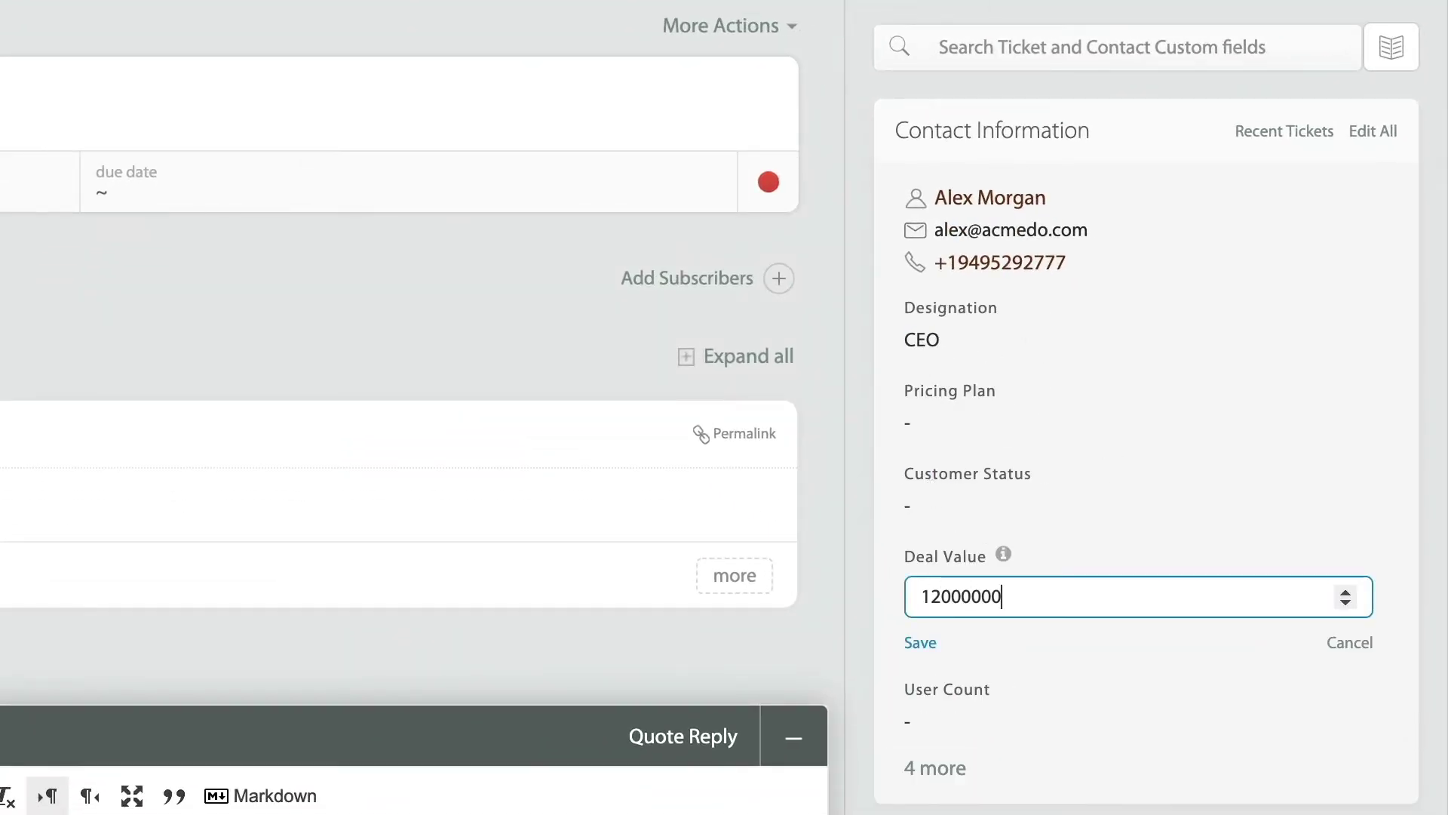
pyautogui.press('Return')
# Step: Set the ticket's product to Acme Camera
pyautogui.scroll(-5, 1030, 536)
pyautogui.click(979, 349)
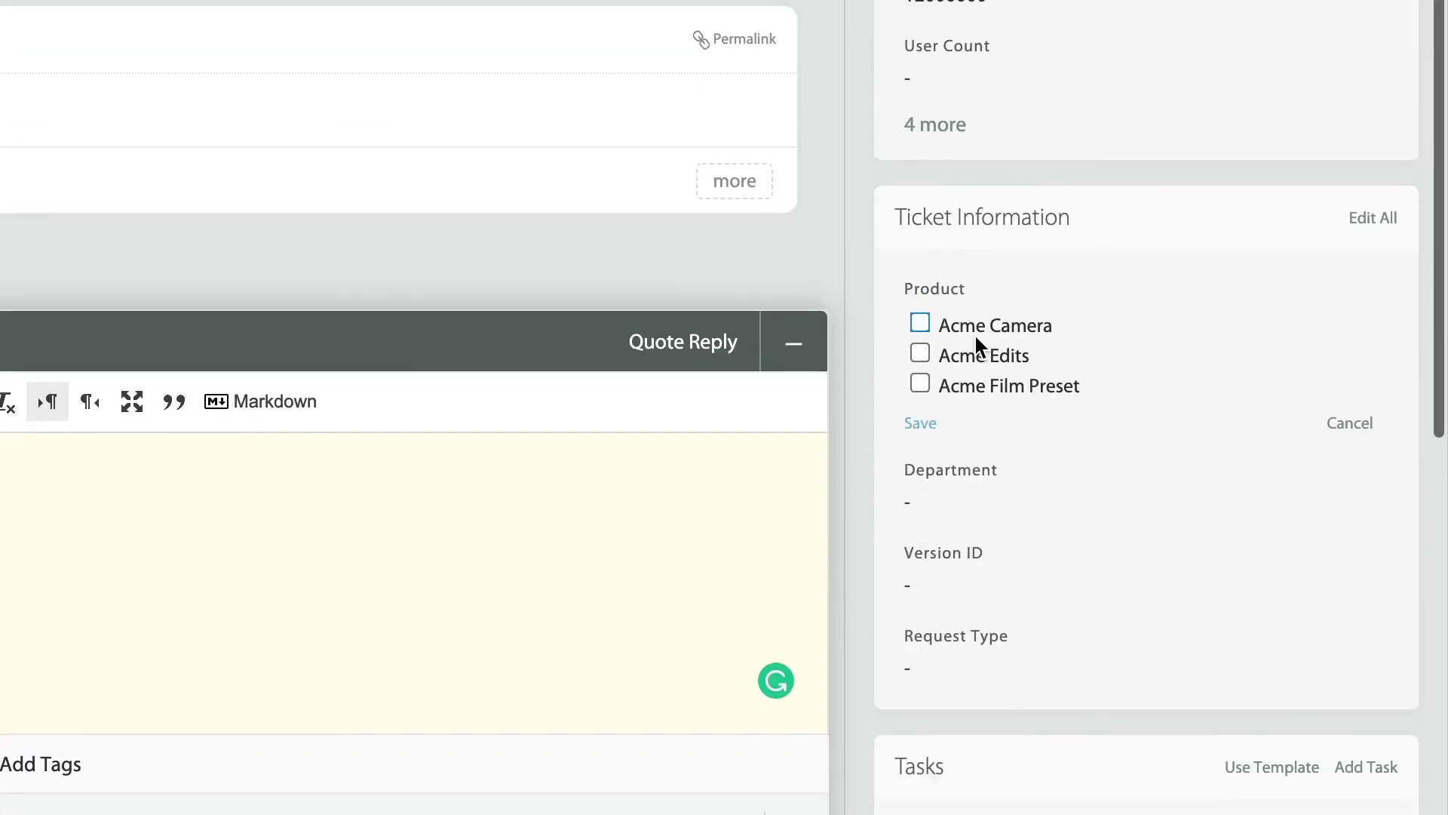
pyautogui.click(921, 324)
pyautogui.click(932, 421)
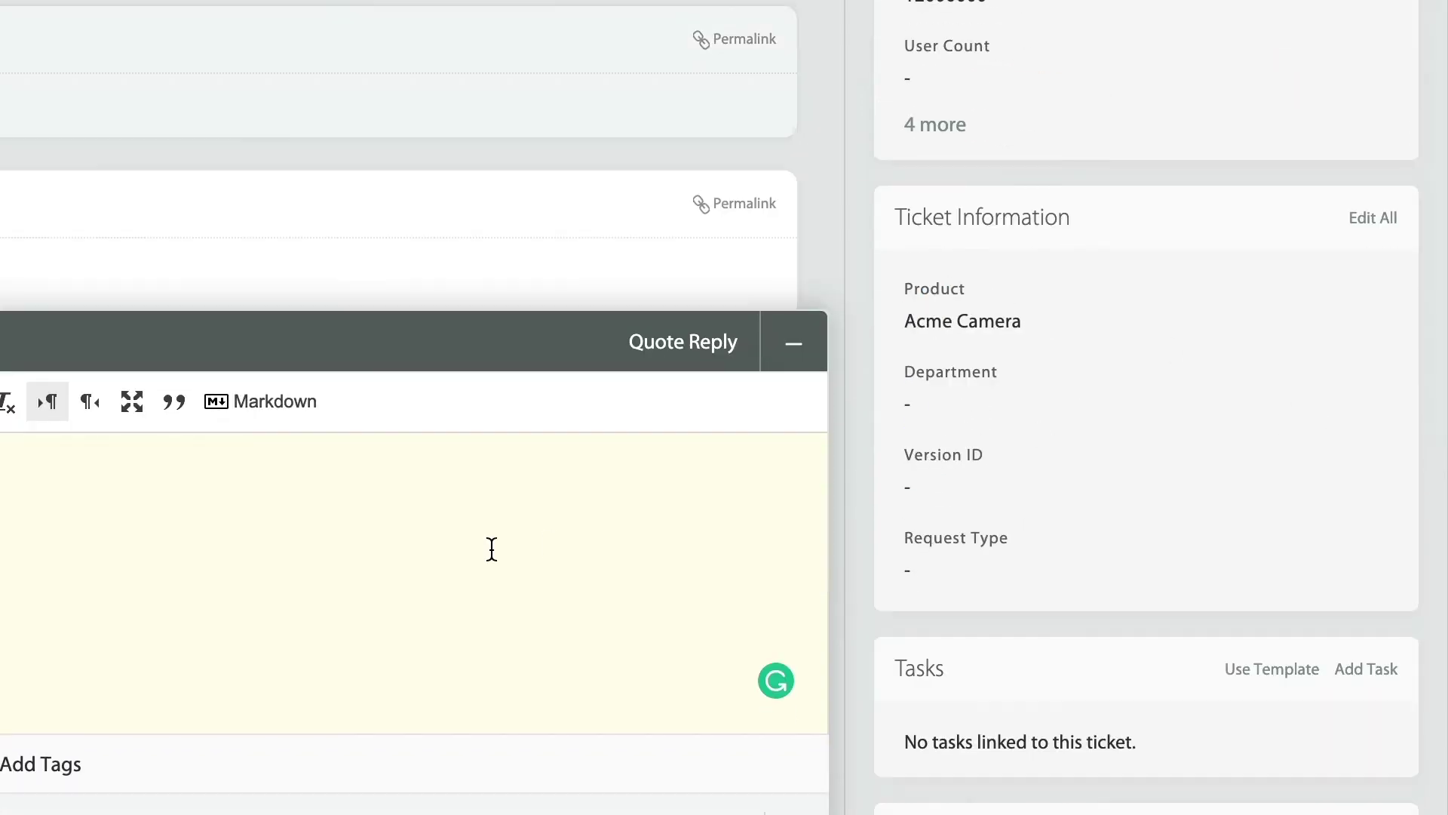
# Step: Add a private note asking the Sales Team to contact the caller about the Acme Camera
pyautogui.write('Sales Team,')
pyautogui.press('Return')
pyautogui.write('Please contact Alex, he wants to get the Acme Camera for his S.H.I.E.L.D. Spy Wear.')
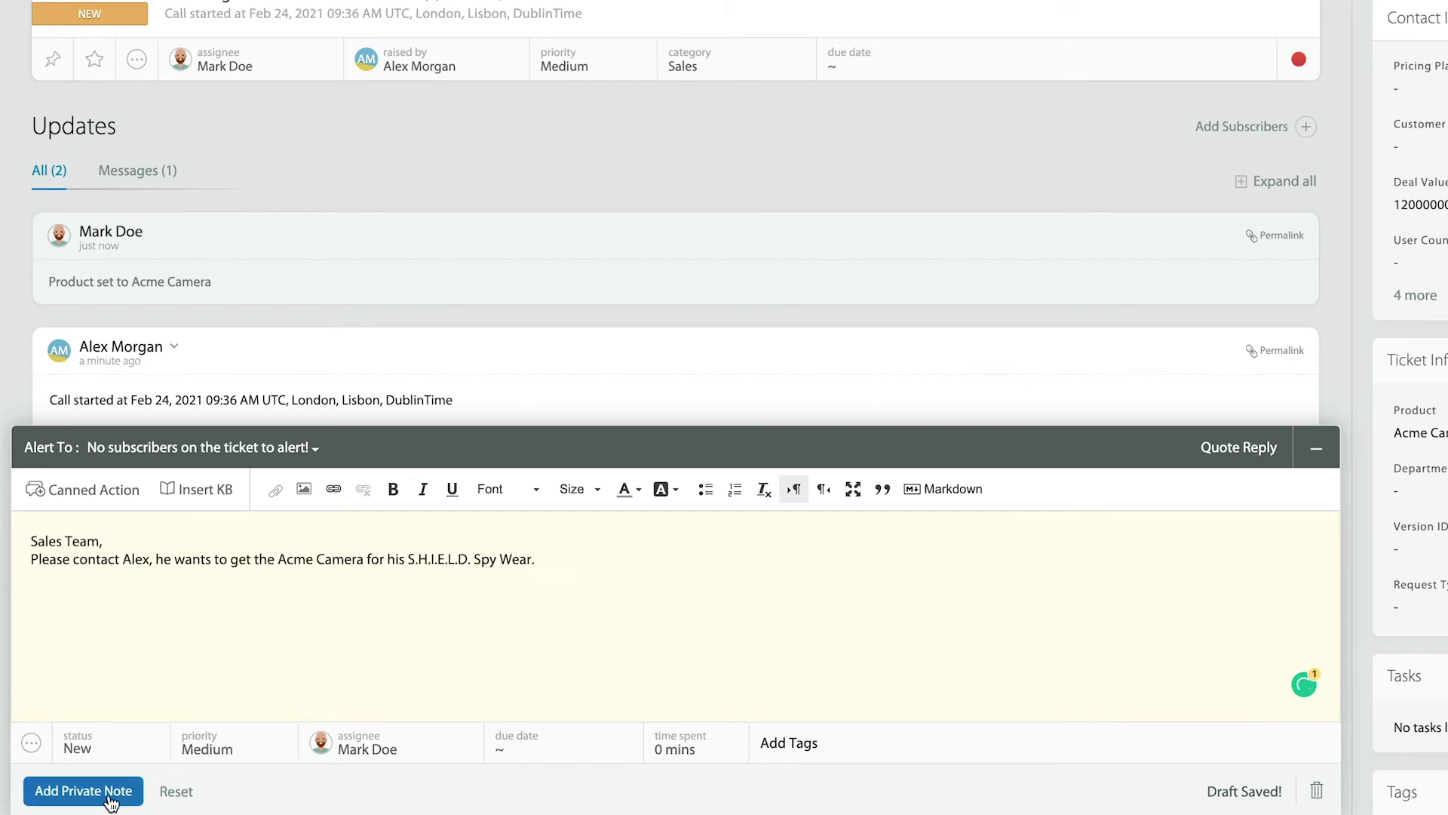
pyautogui.click(110, 791)
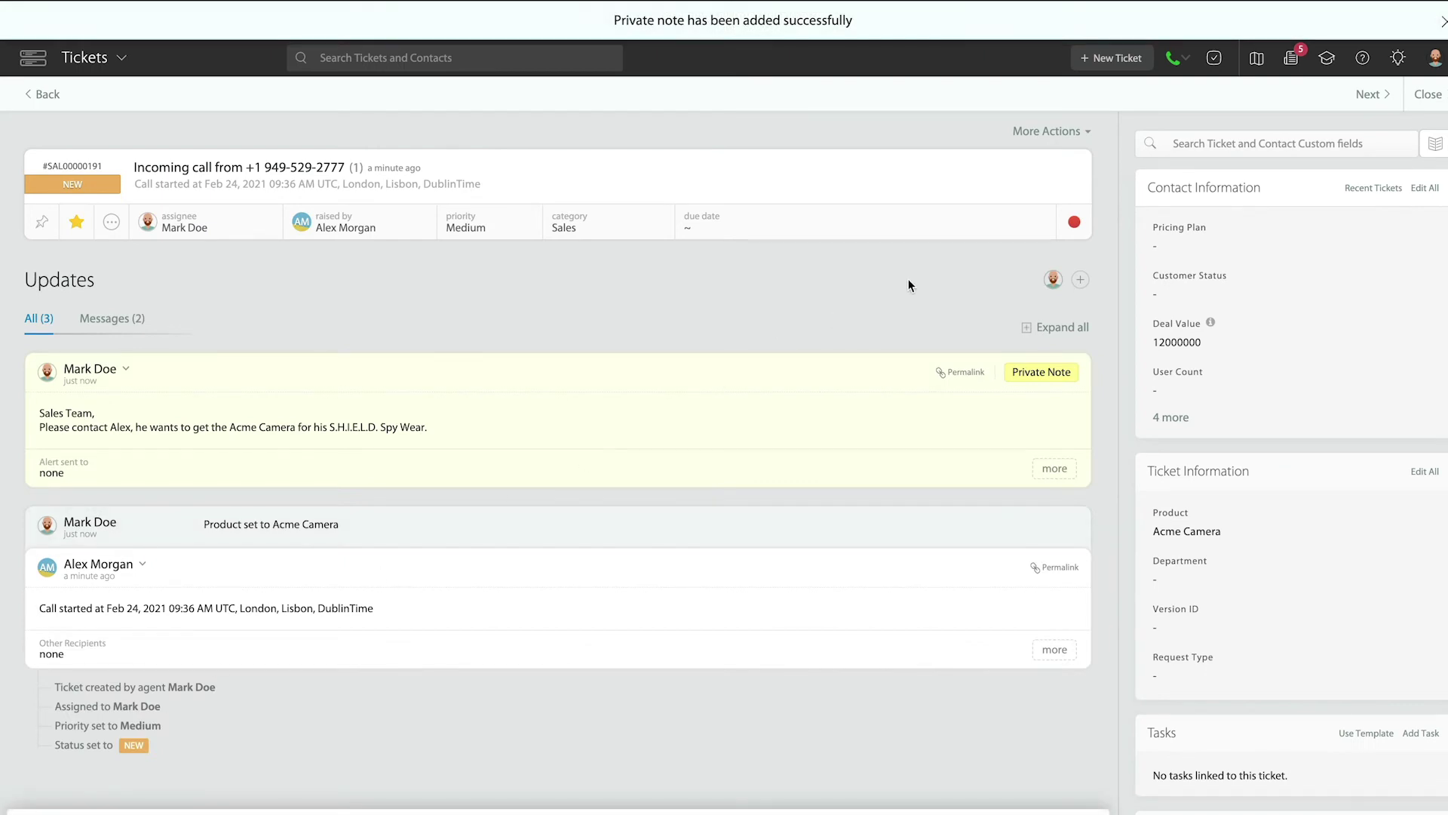
pyautogui.click(1175, 59)
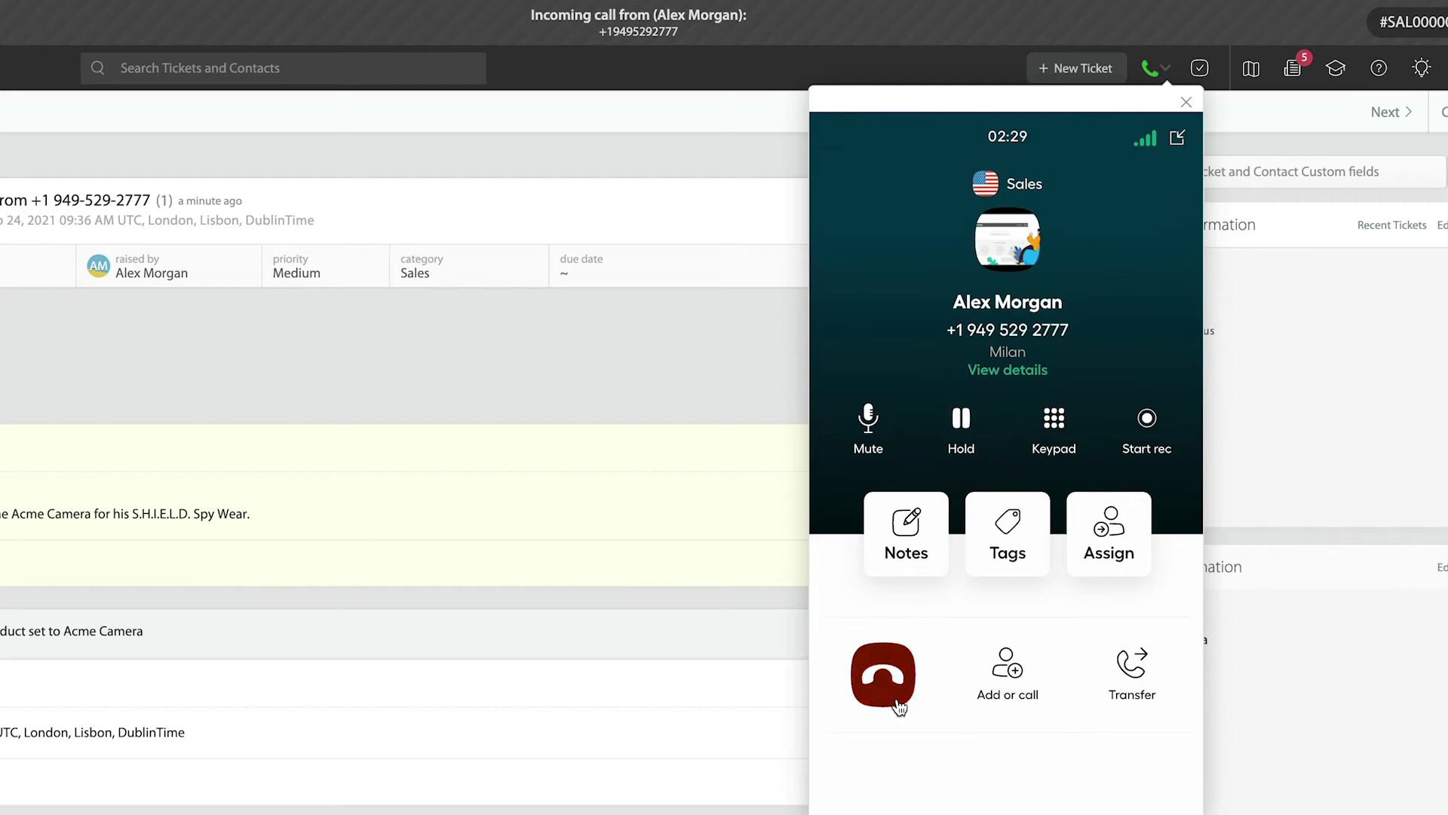
# Step: Hang up the call and reload the ticket to show the logged call details (00:02:38)
pyautogui.click(887, 672)
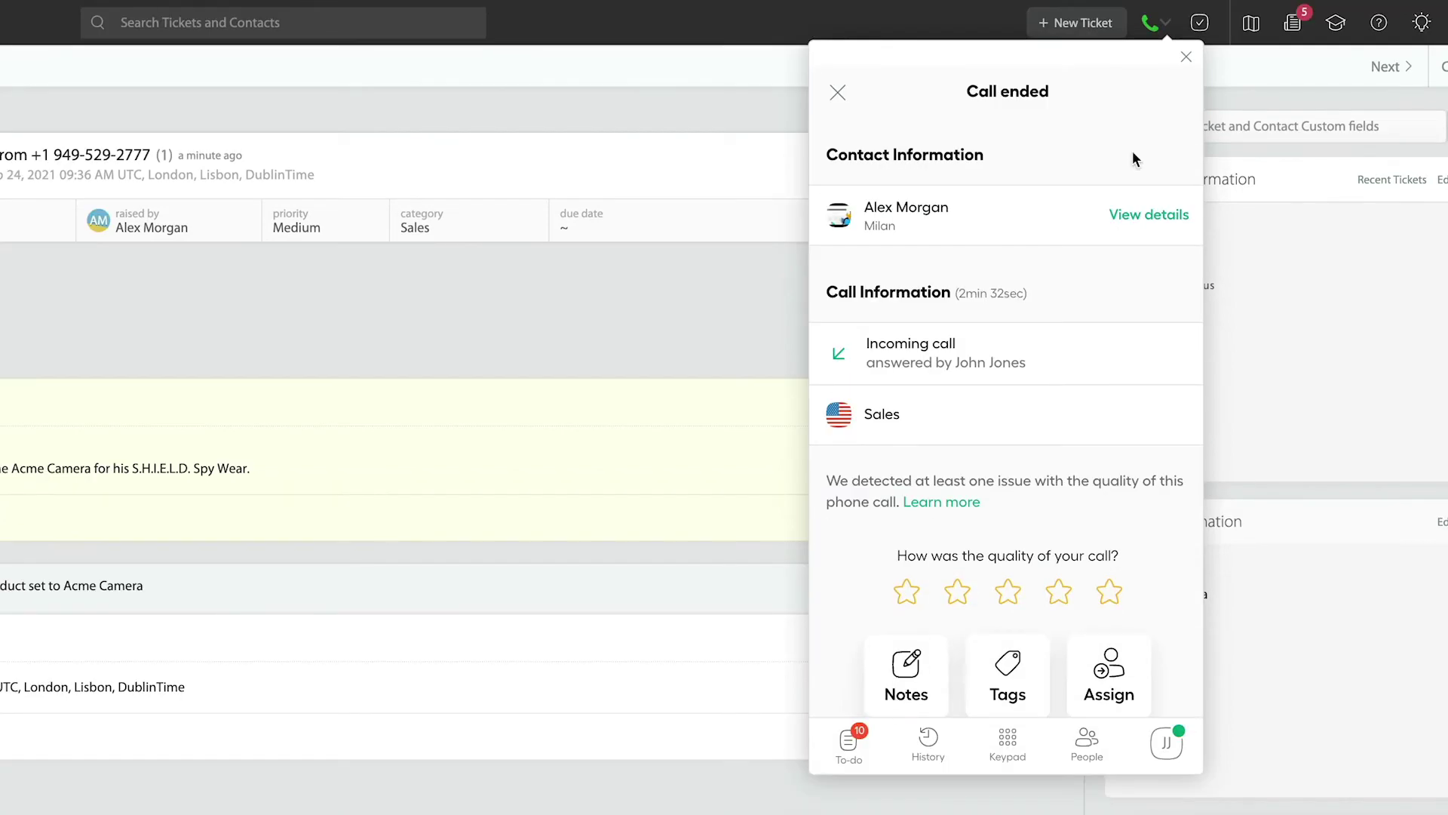
pyautogui.click(1187, 57)
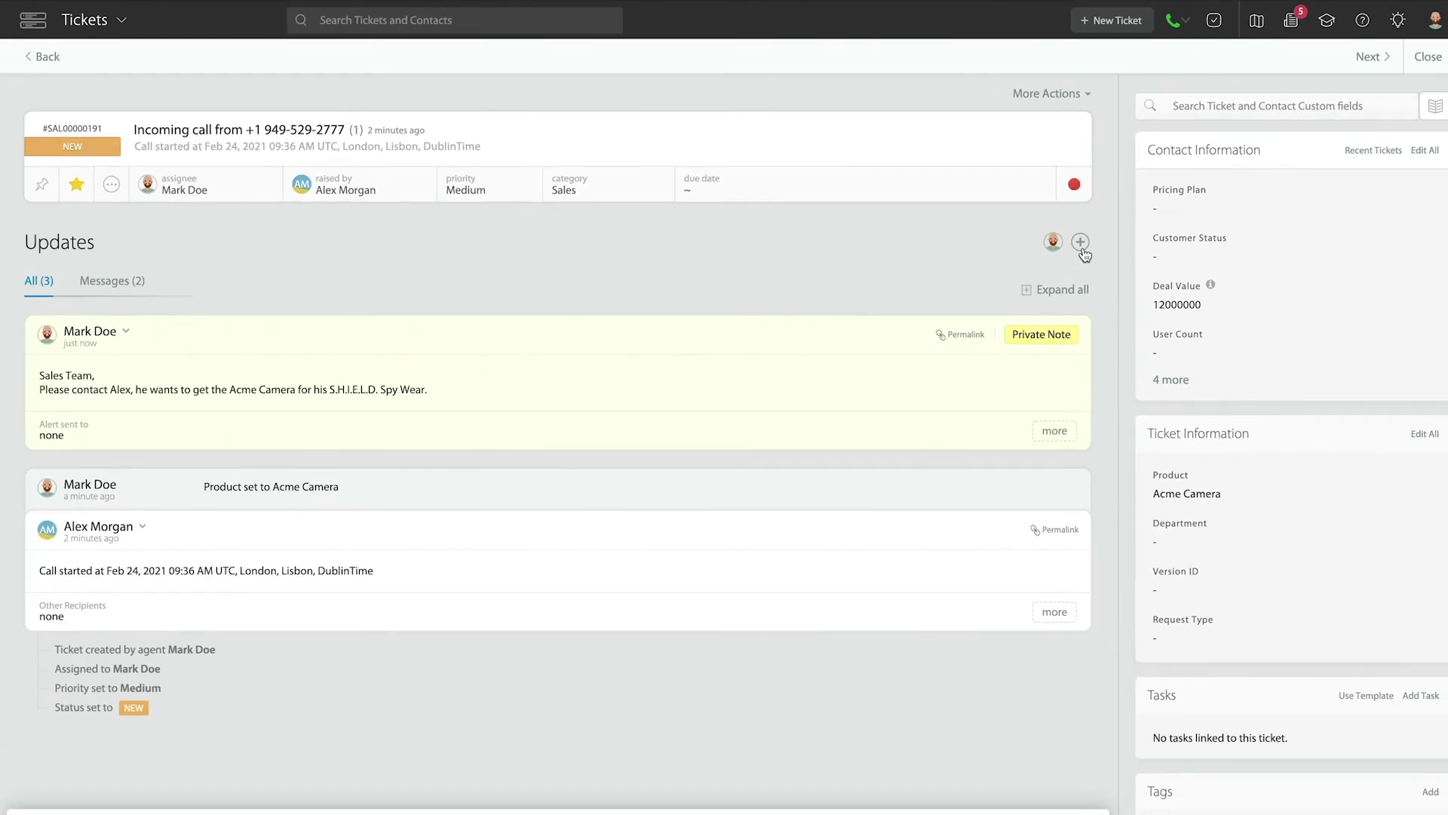
pyautogui.click(799, 65)
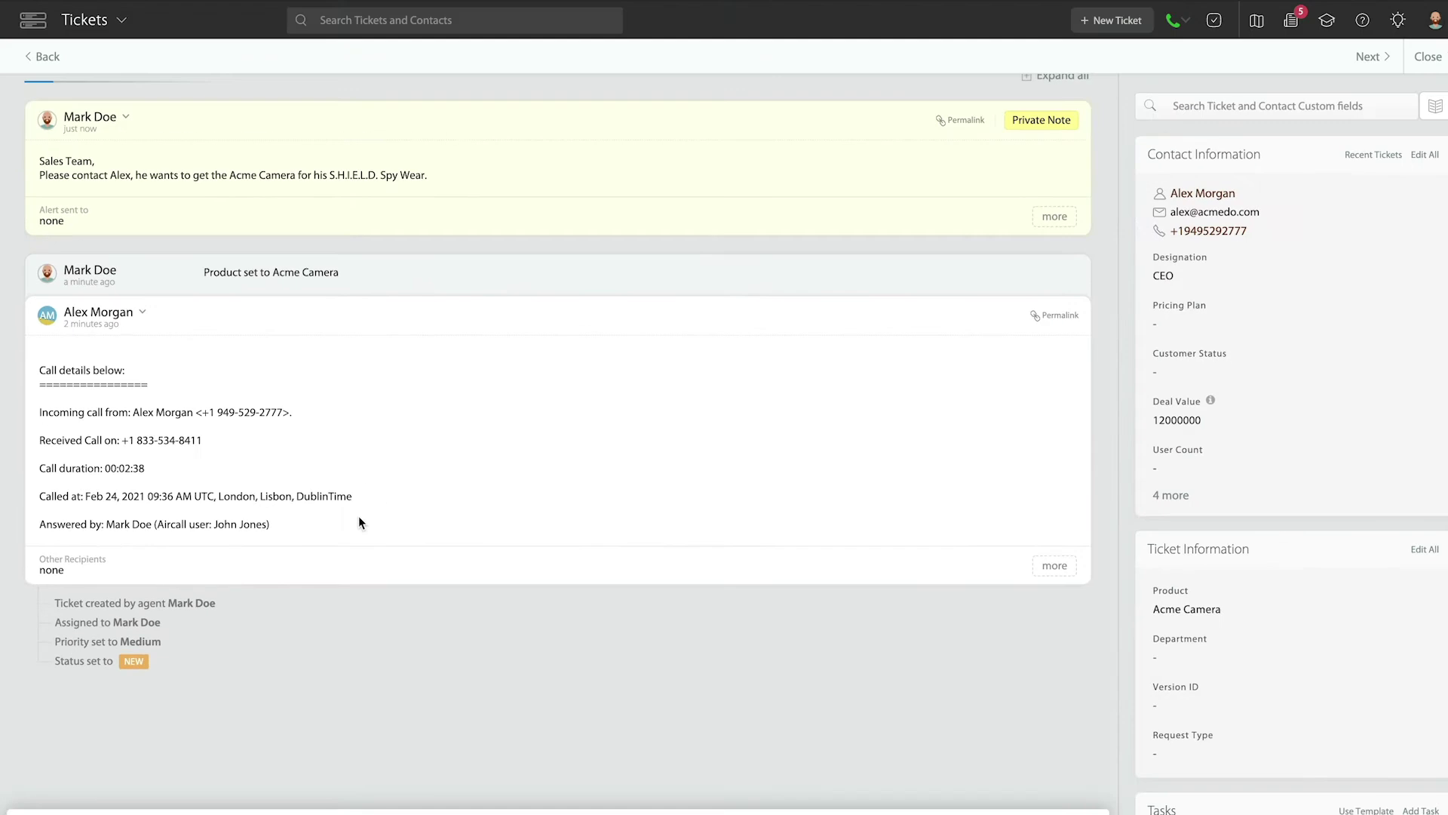
pyautogui.scroll(3, 541, 373)
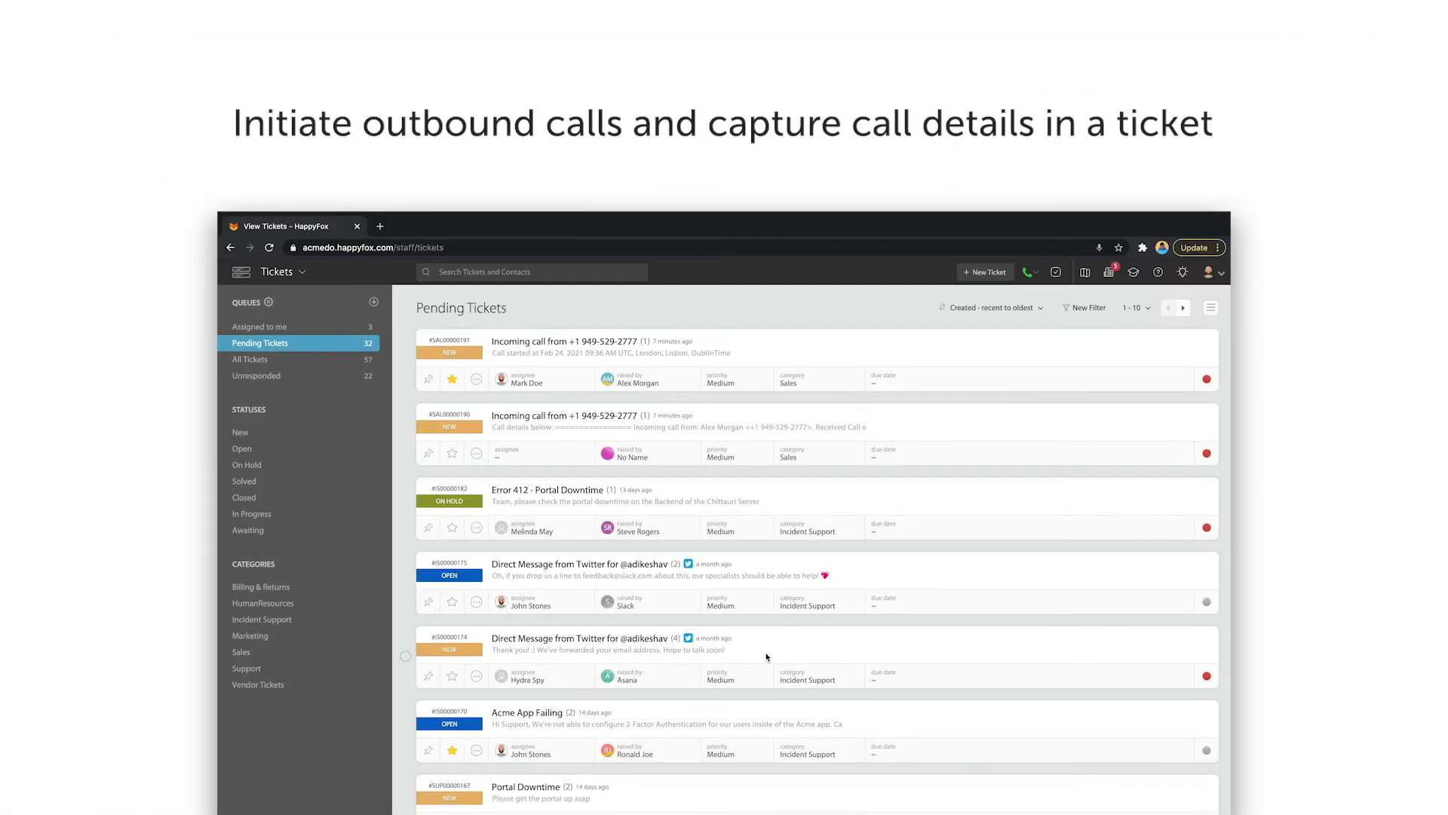
# Step: Open the caller's record from Contacts and load their phone number into the Aircall dialer
pyautogui.click(279, 271)
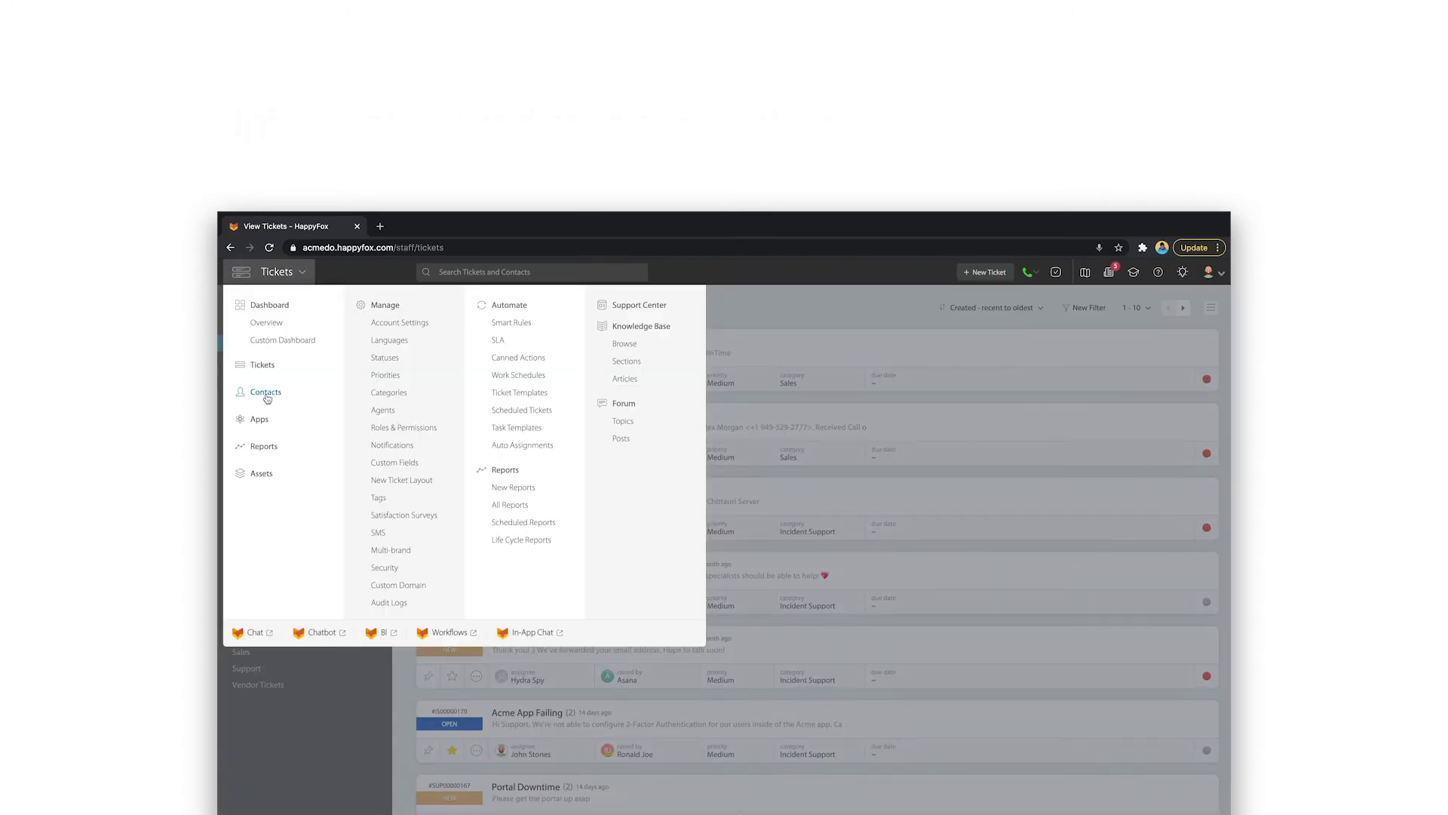
pyautogui.click(267, 396)
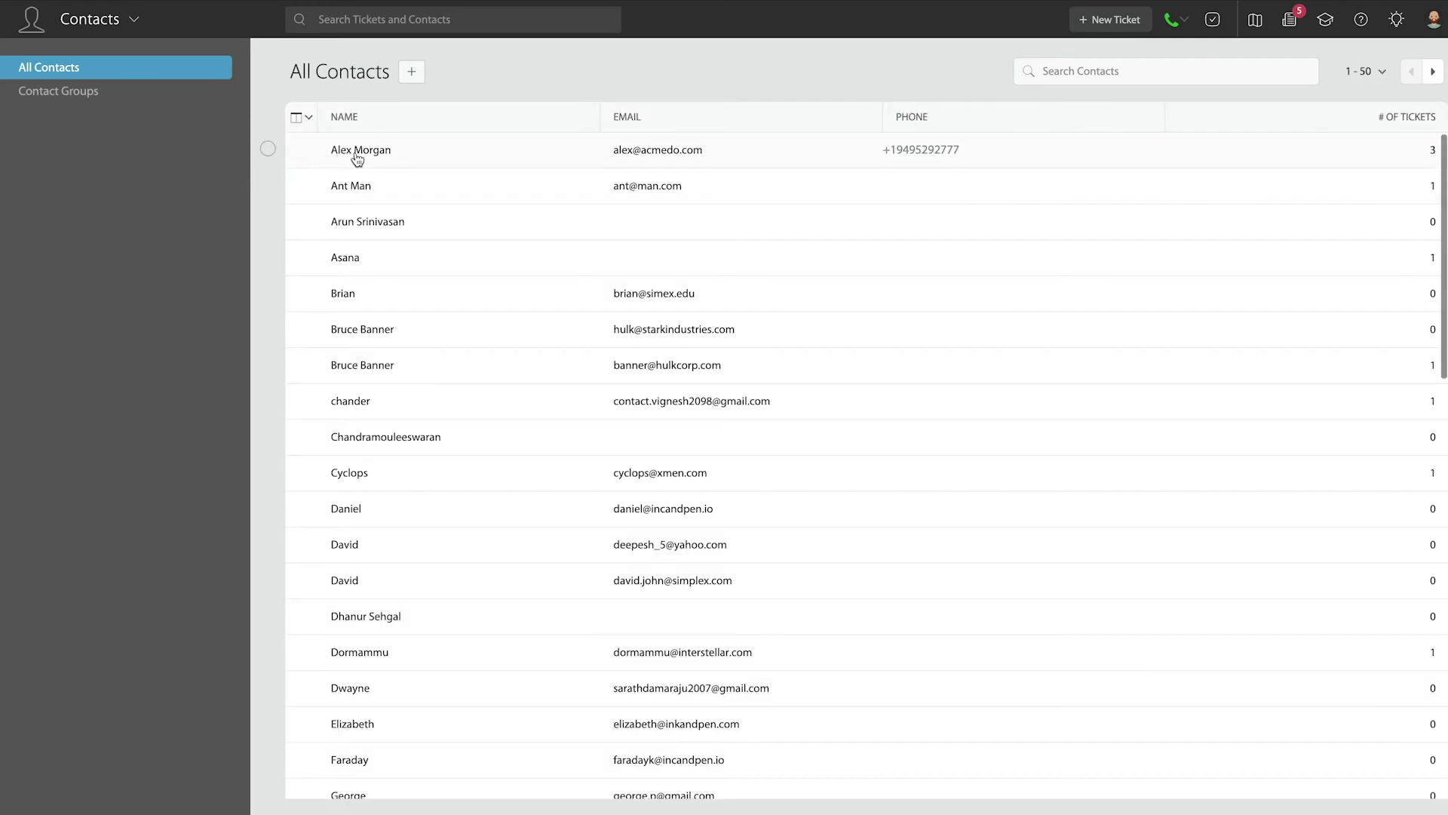
pyautogui.click(442, 162)
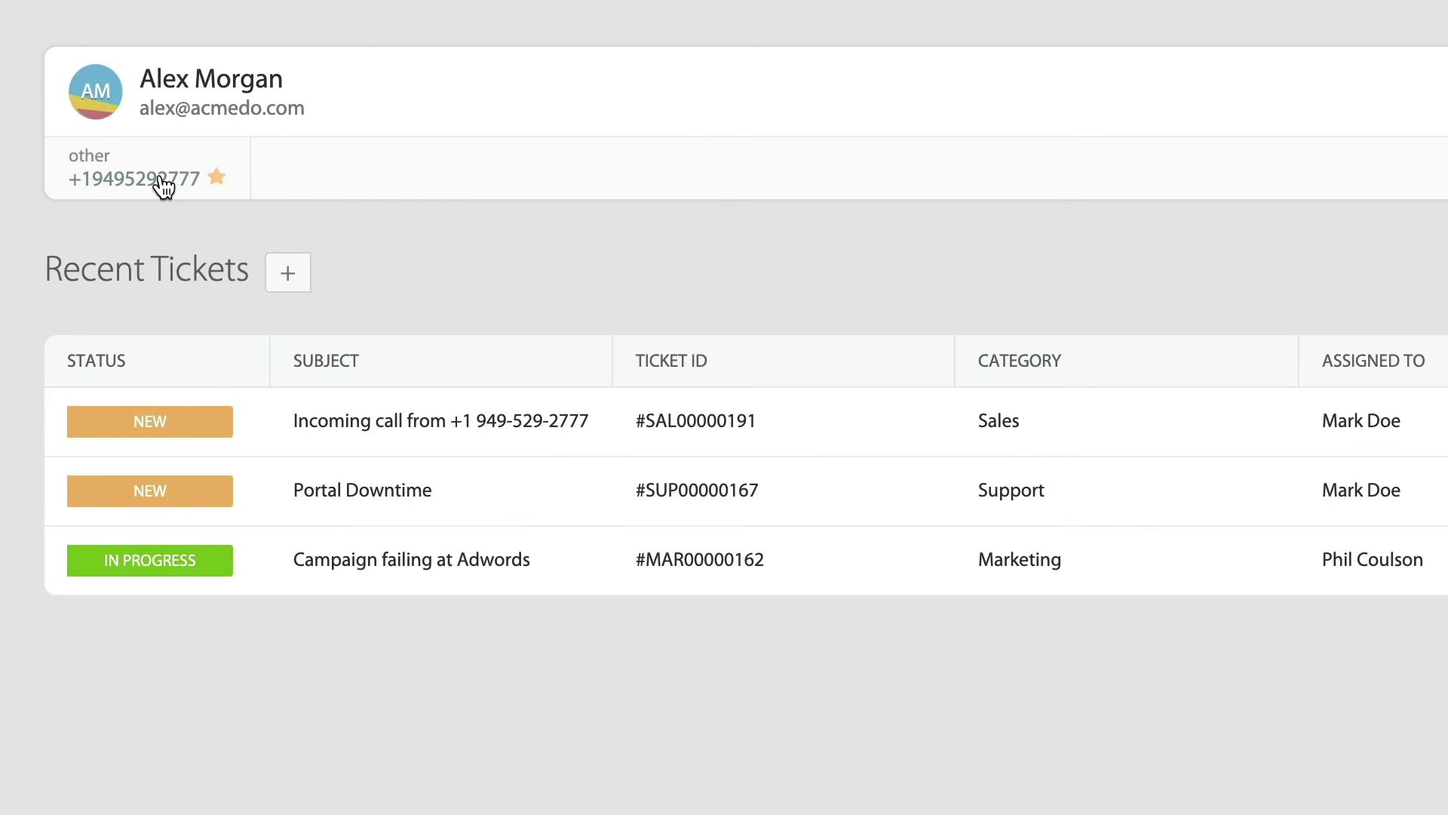
pyautogui.click(162, 185)
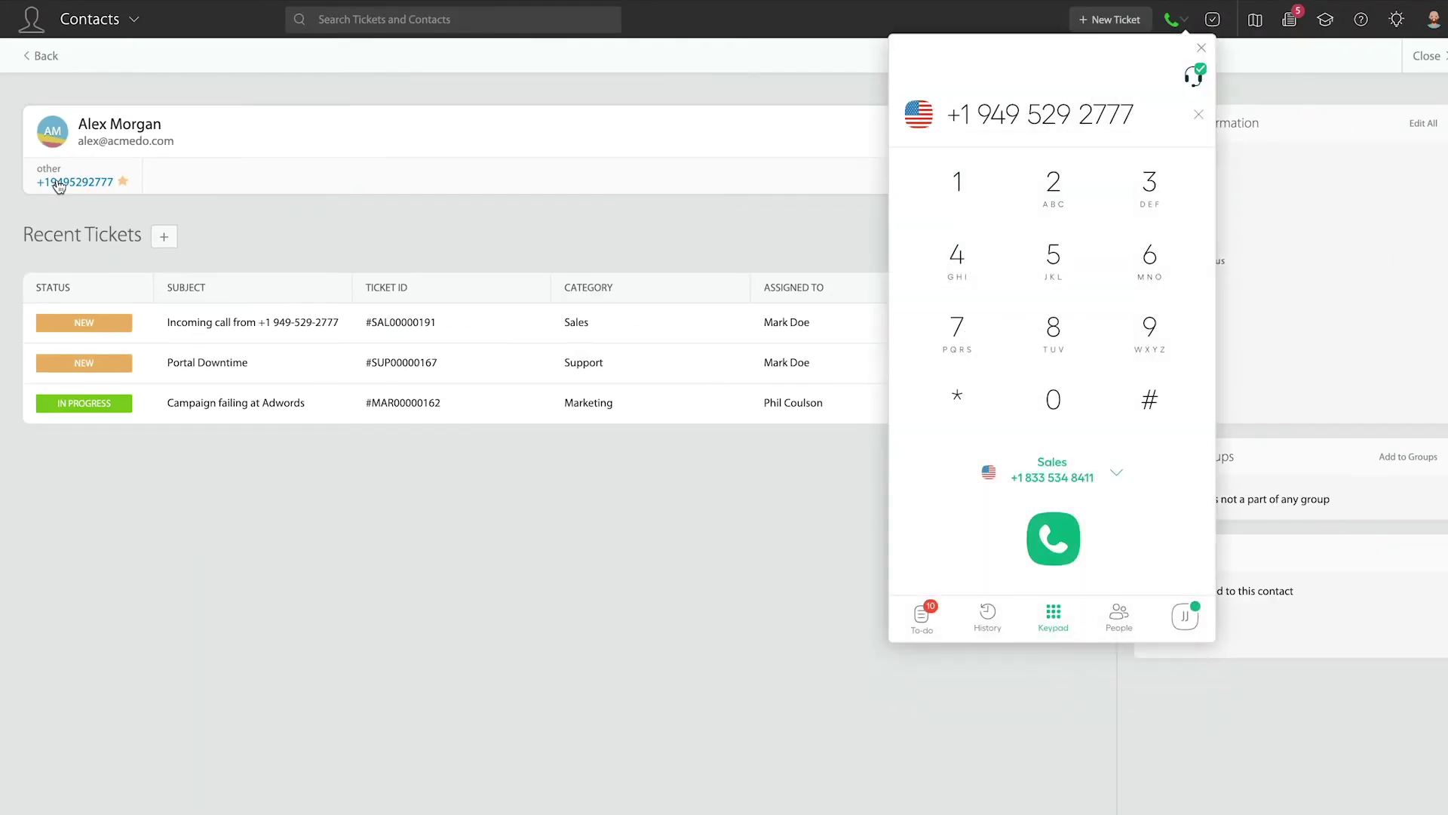
pyautogui.click(1056, 543)
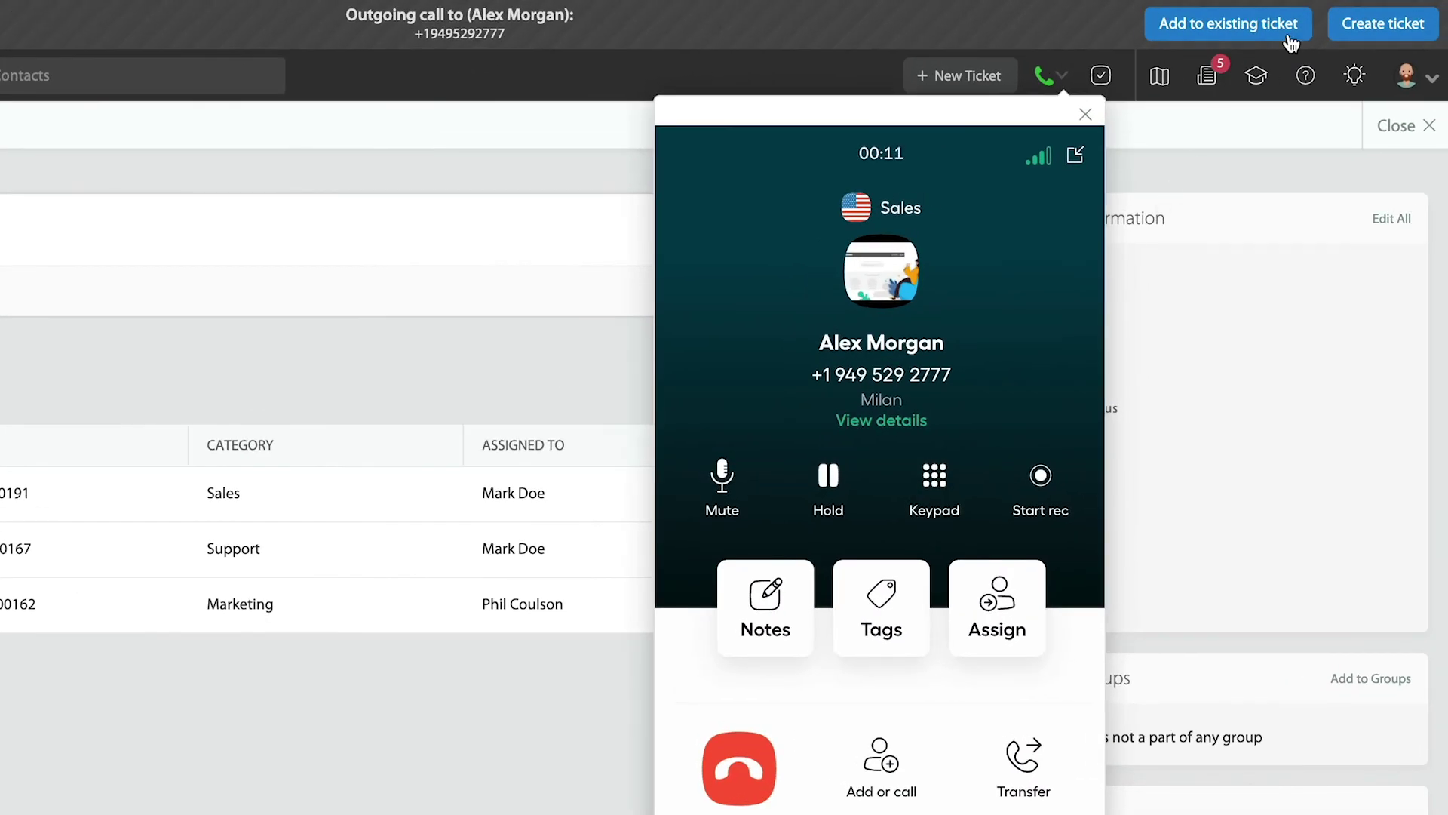
pyautogui.click(1291, 30)
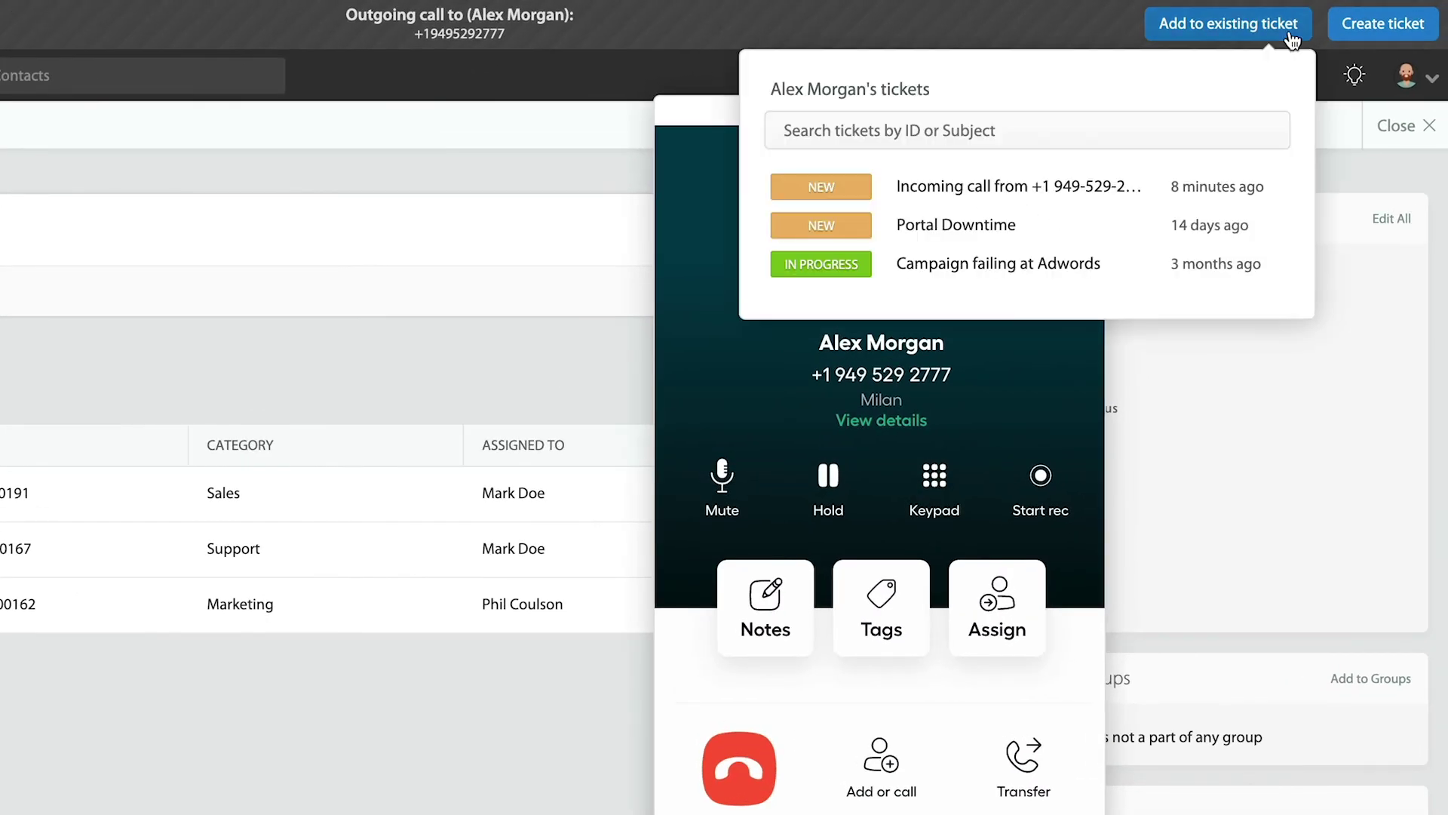
pyautogui.click(1235, 193)
pyautogui.click(822, 117)
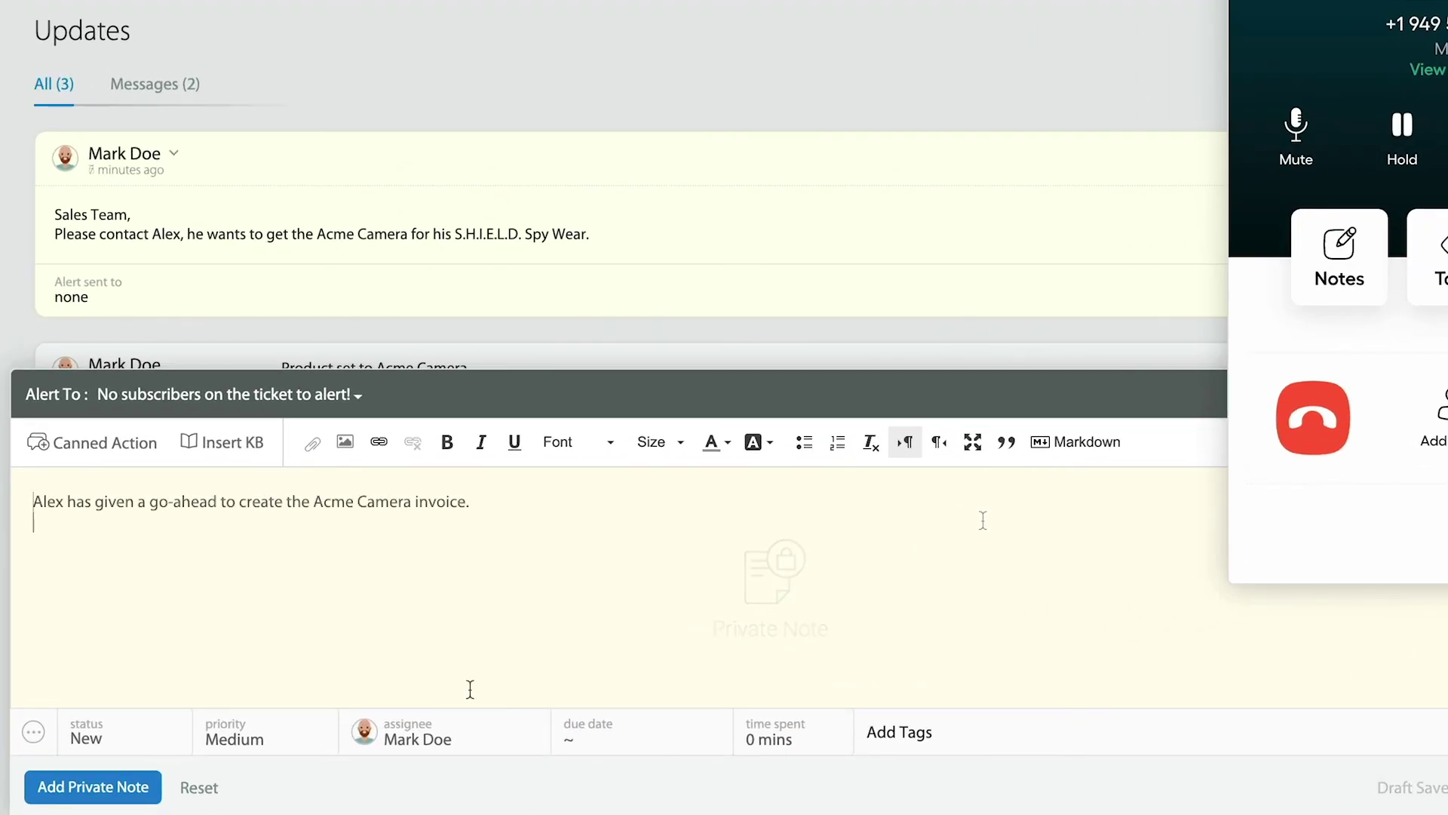
# Step: Post the Acme Camera invoice note privately, end the call, and reload ticket #SAL00000191 to show updates
pyautogui.click(88, 798)
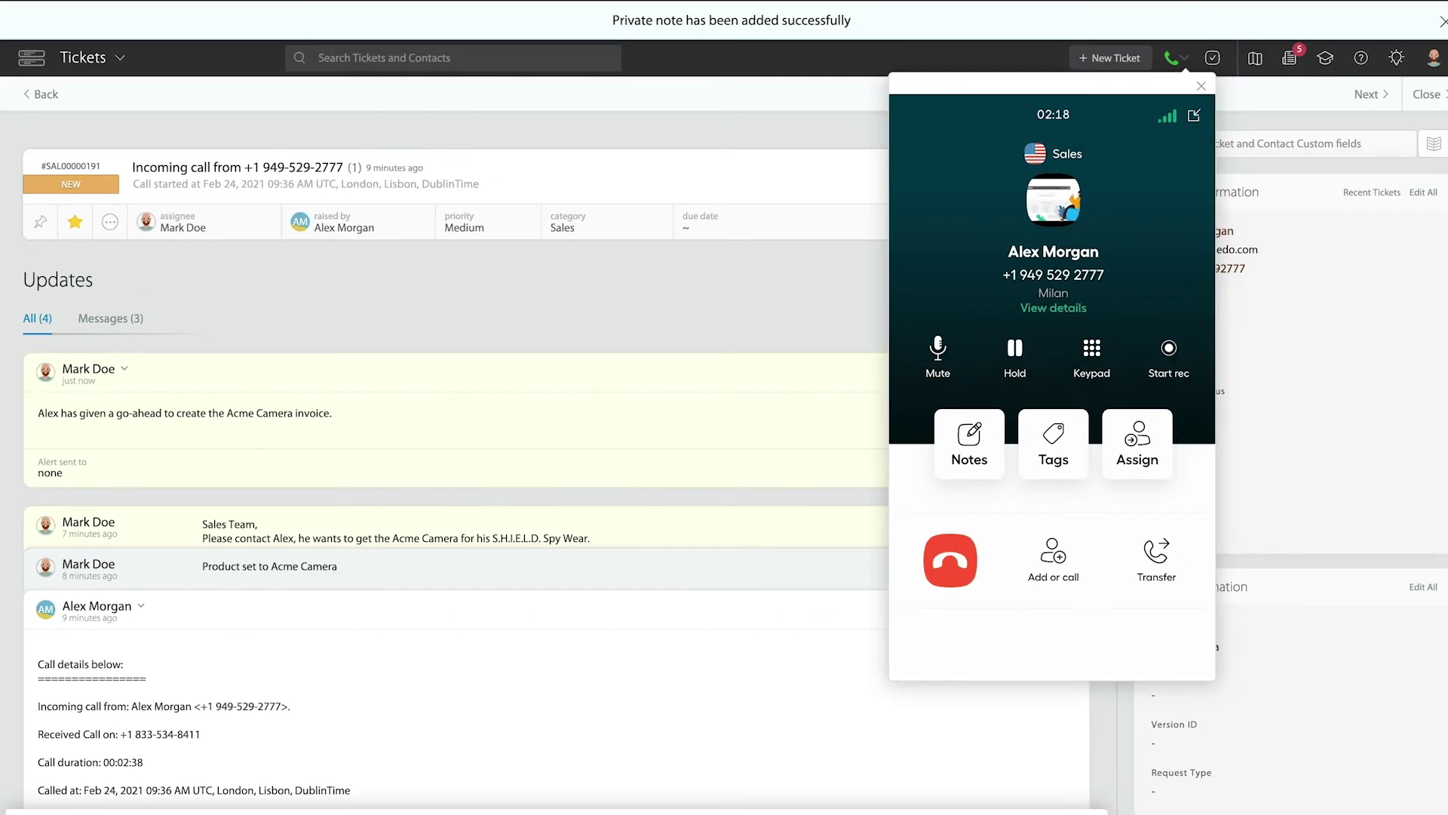
pyautogui.click(949, 578)
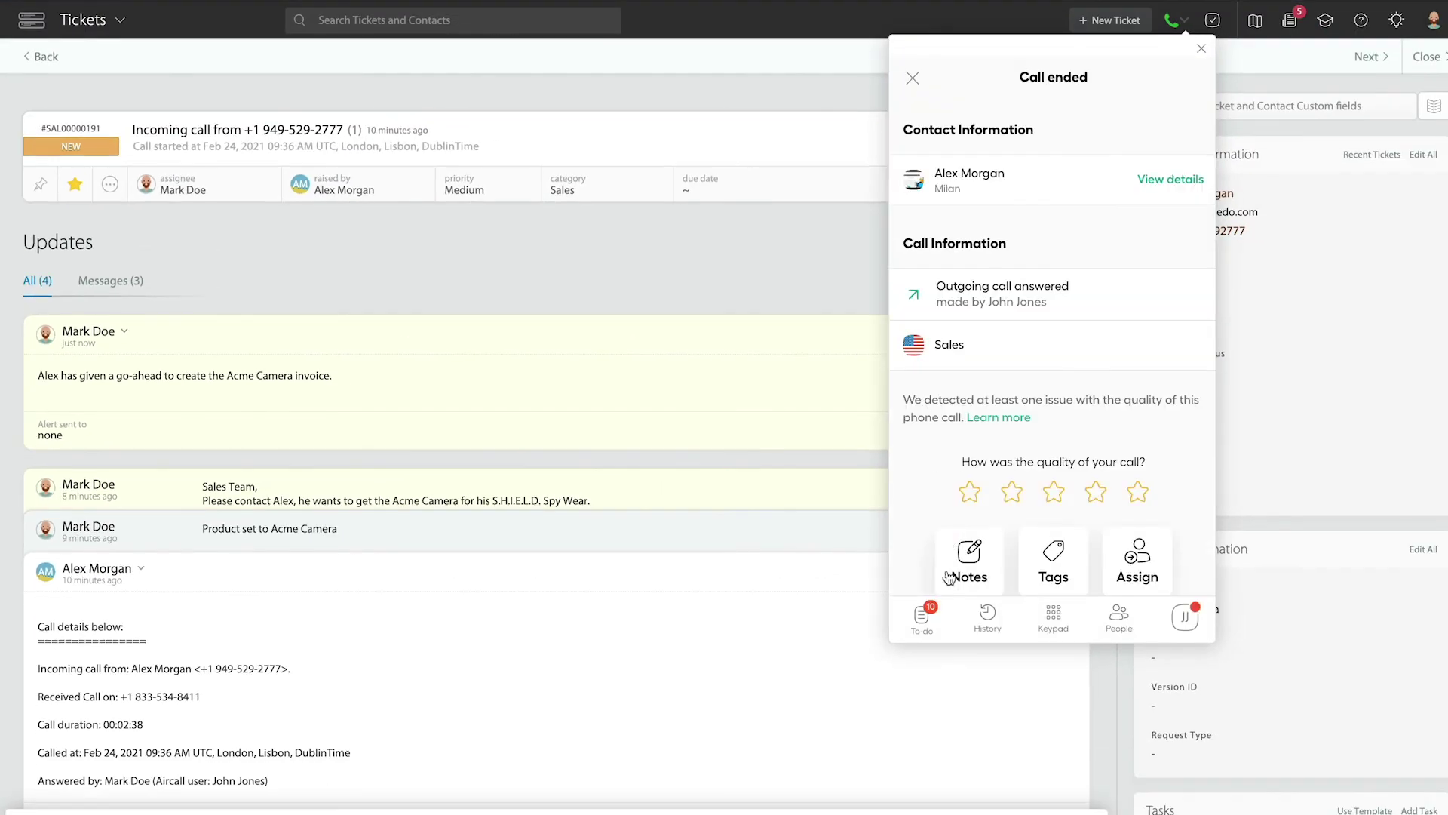
pyautogui.click(1202, 50)
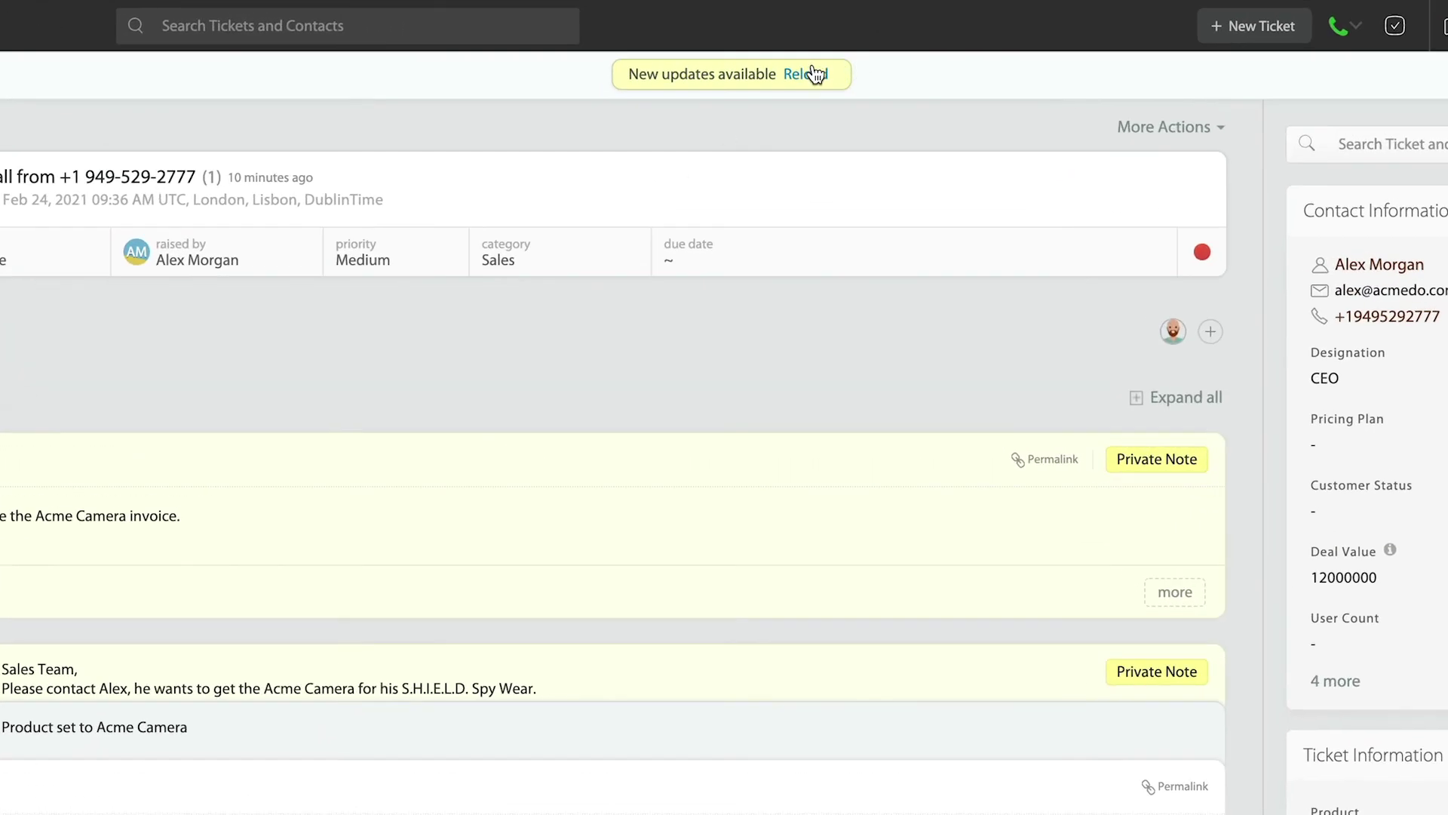
pyautogui.click(814, 73)
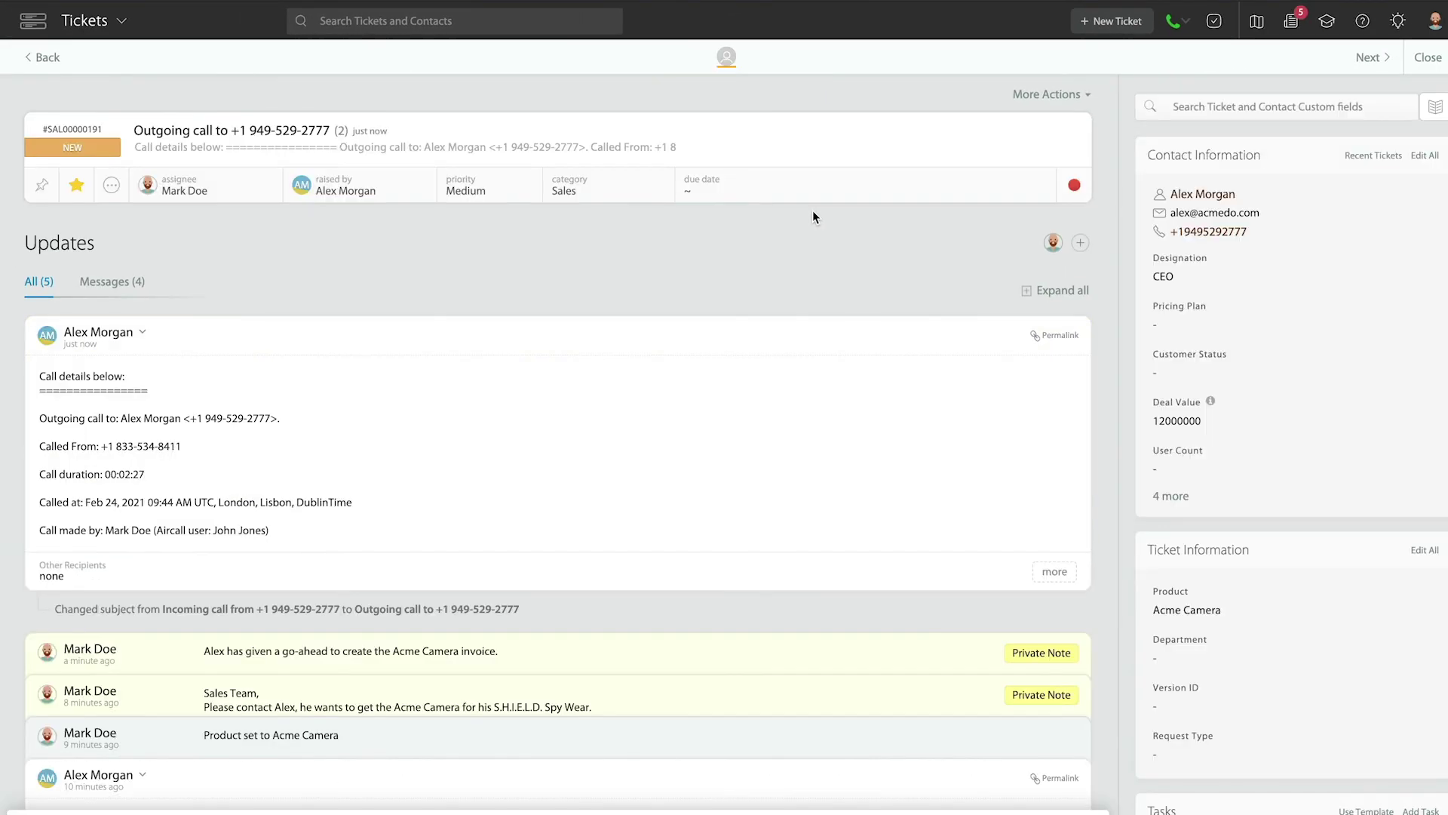